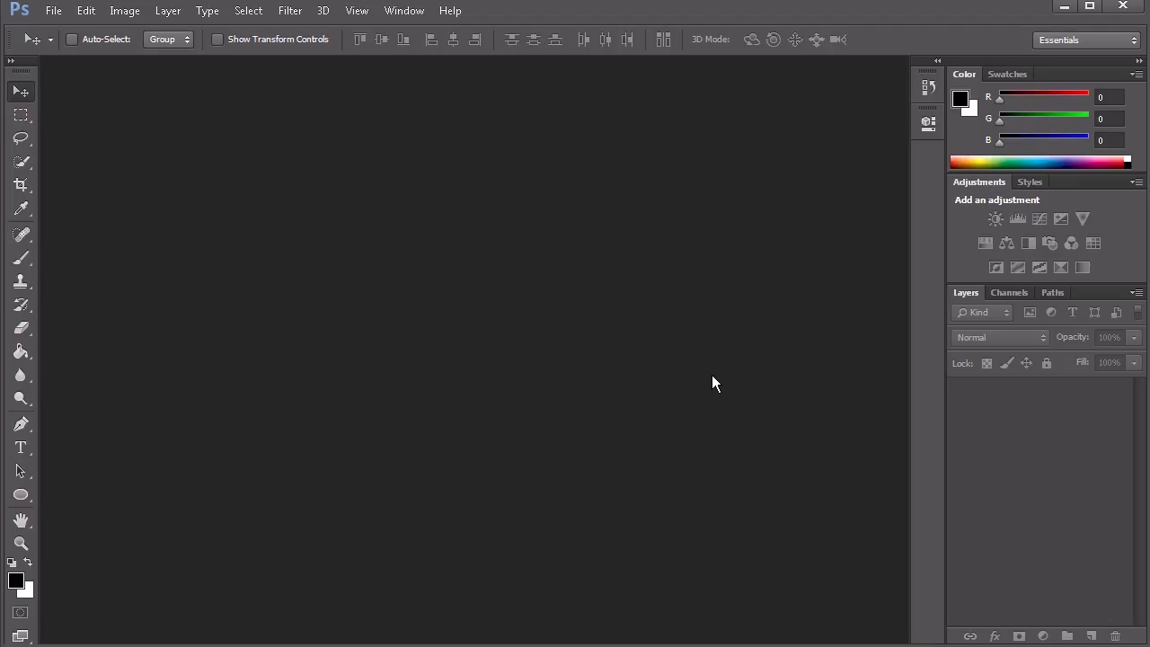
- Open turtle01.jpg from the Referenced Files folder
left_click(52, 13)
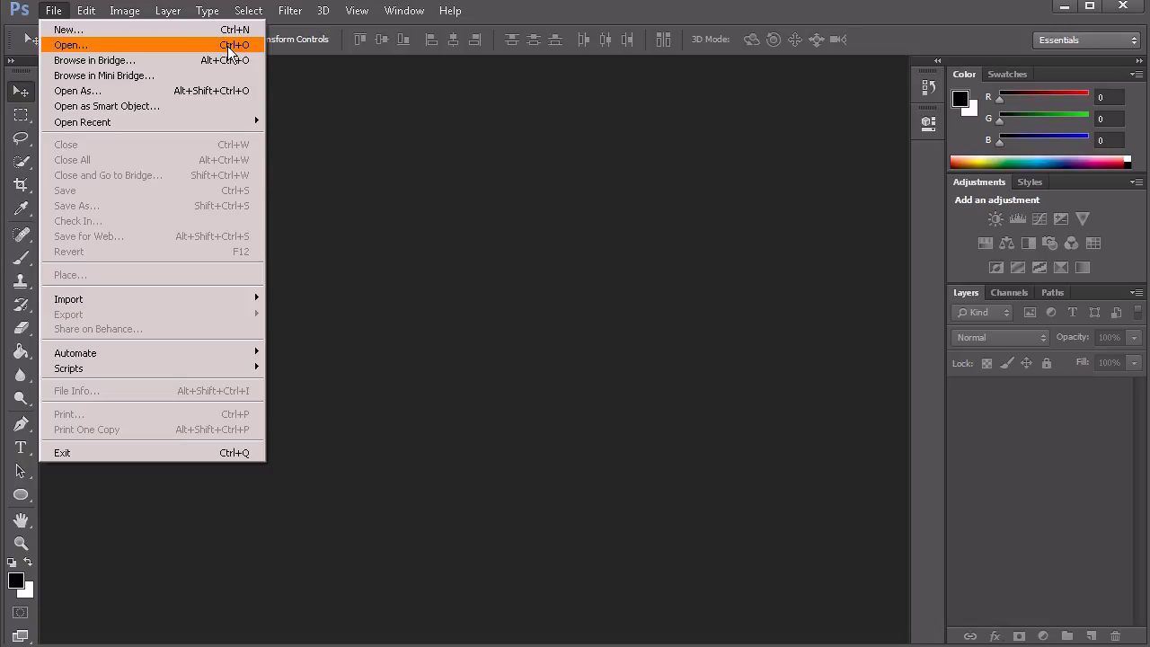
left_click(180, 45)
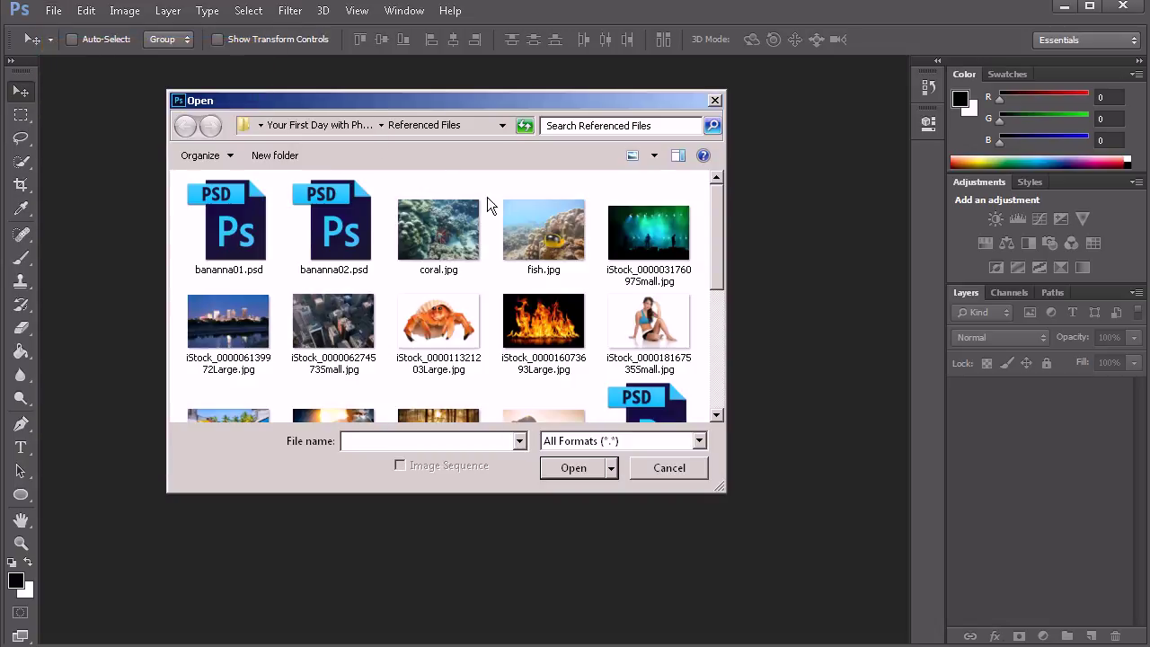
left_click_drag(526, 104, 524, 111)
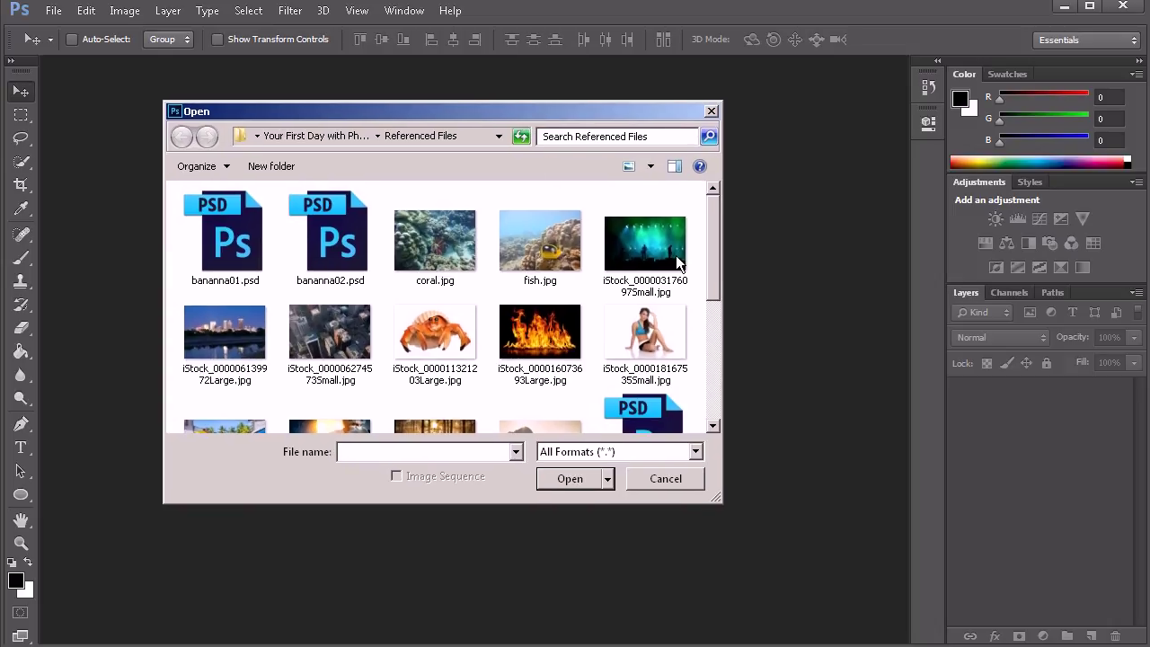
left_click_drag(711, 276, 710, 415)
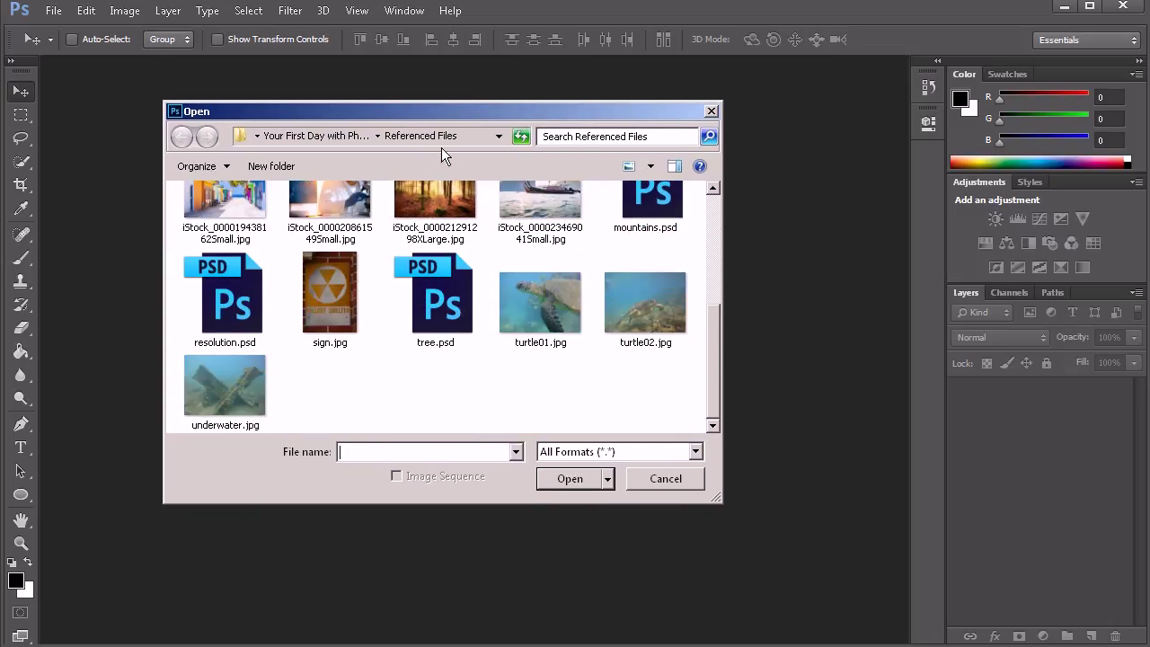
mouse_move(363, 335)
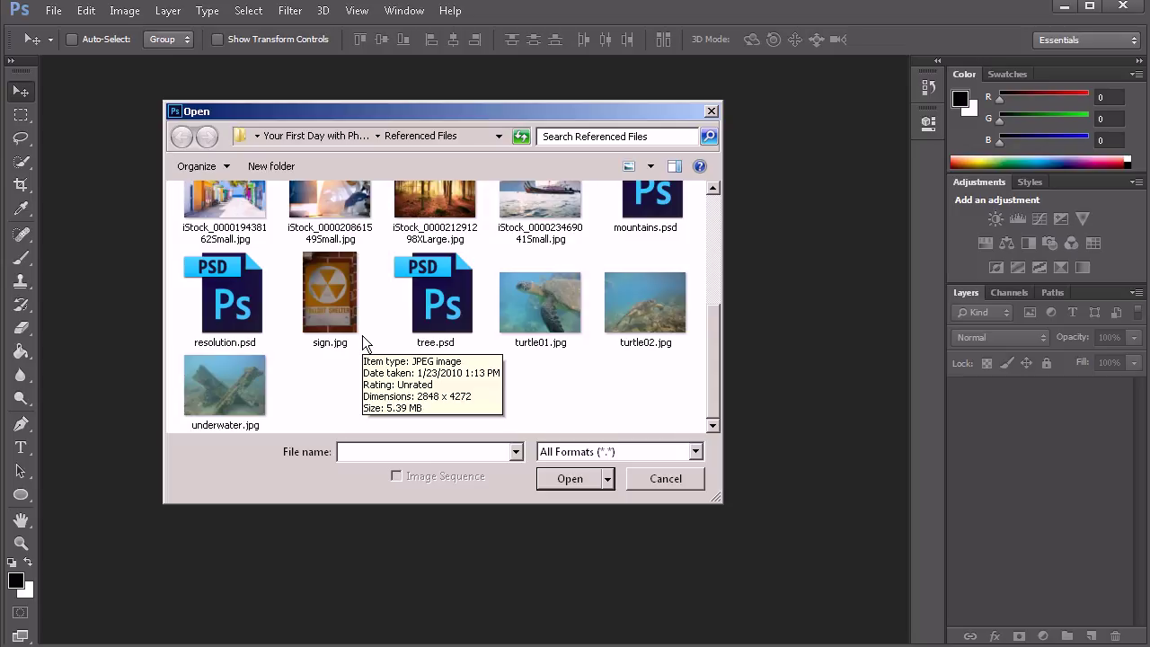
left_click(551, 340)
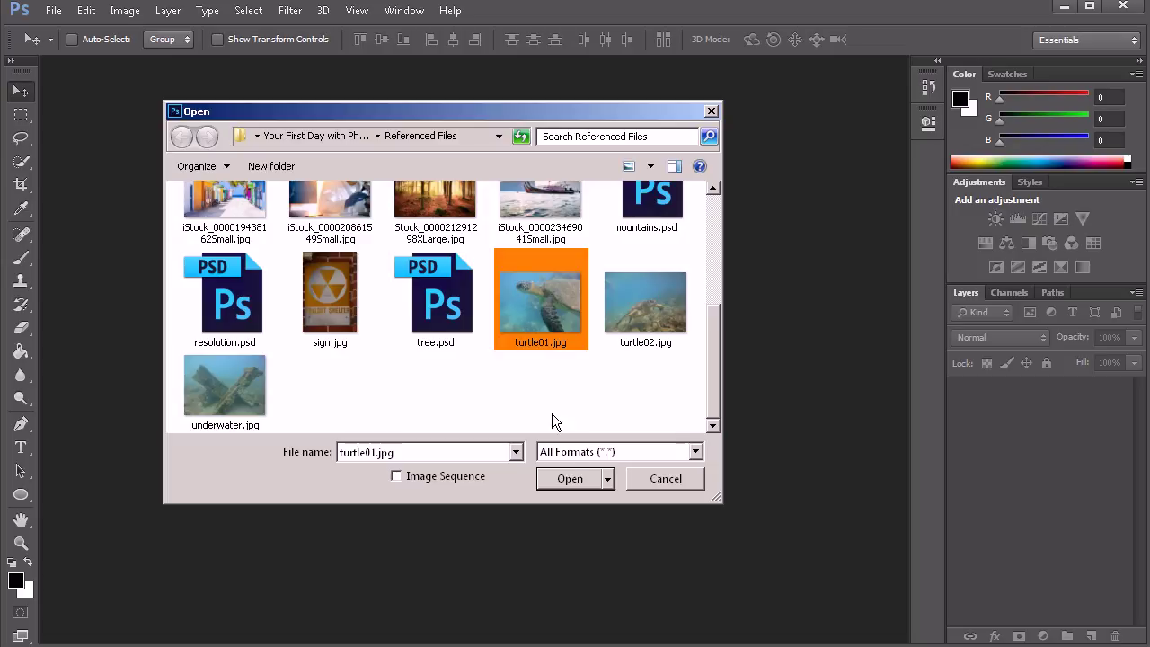
left_click(564, 479)
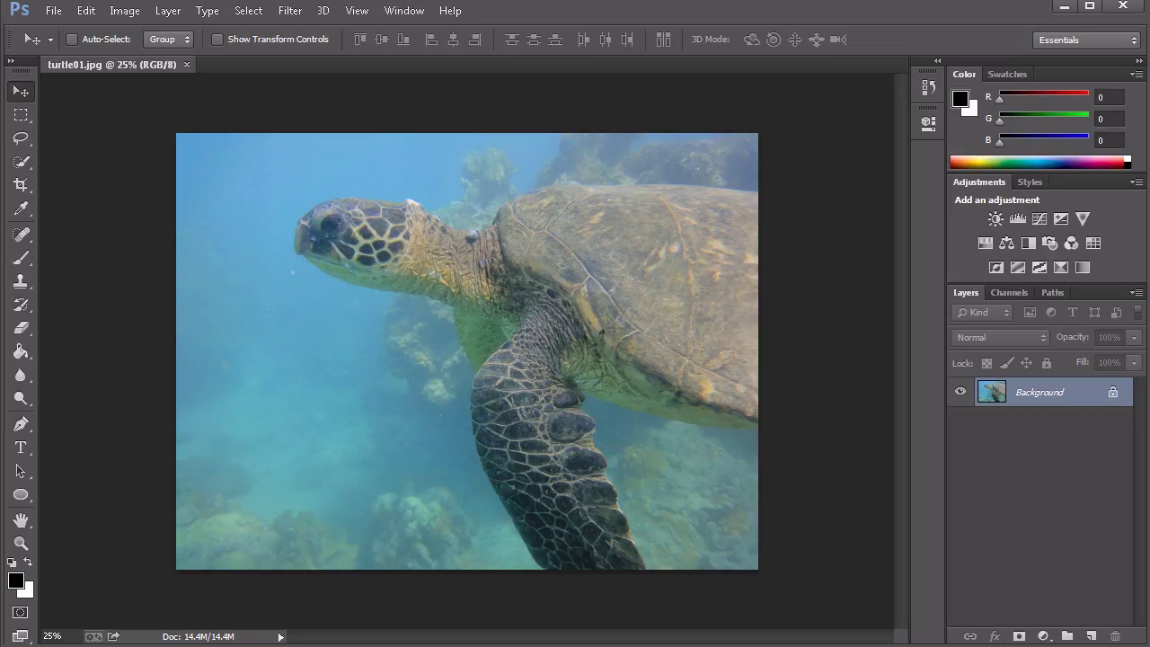
- Open turtle02.jpg from the Referenced Files folder window as a separate document beside turtle01.jpg
left_click_drag(7, 94, 478, 216)
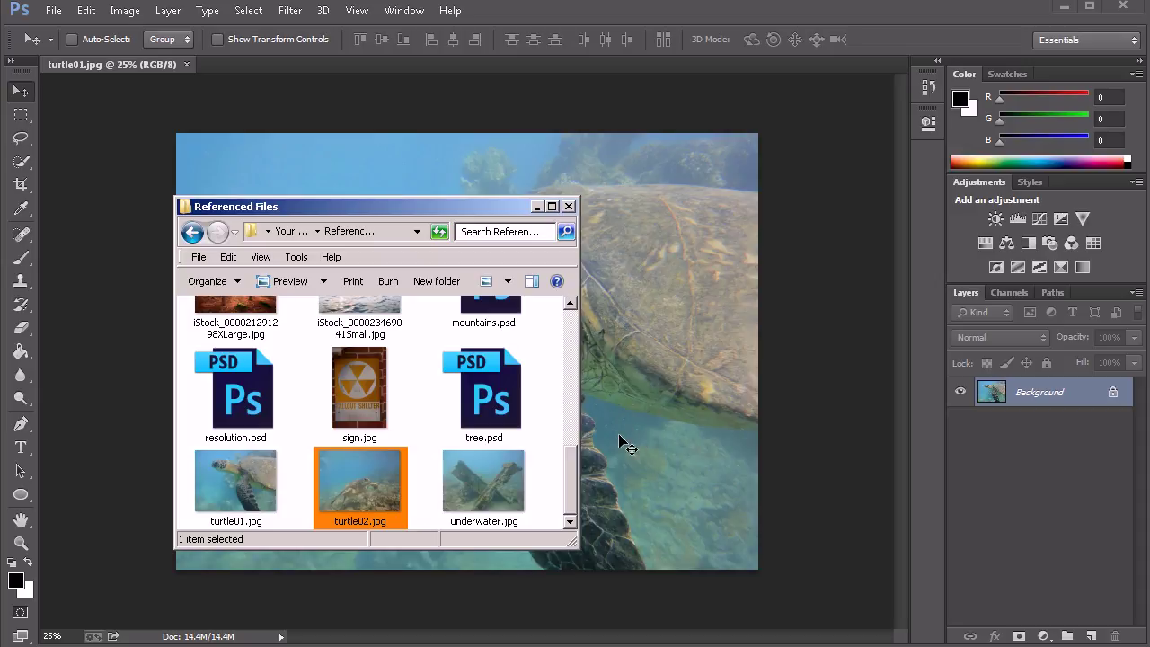
left_click_drag(378, 473, 690, 341)
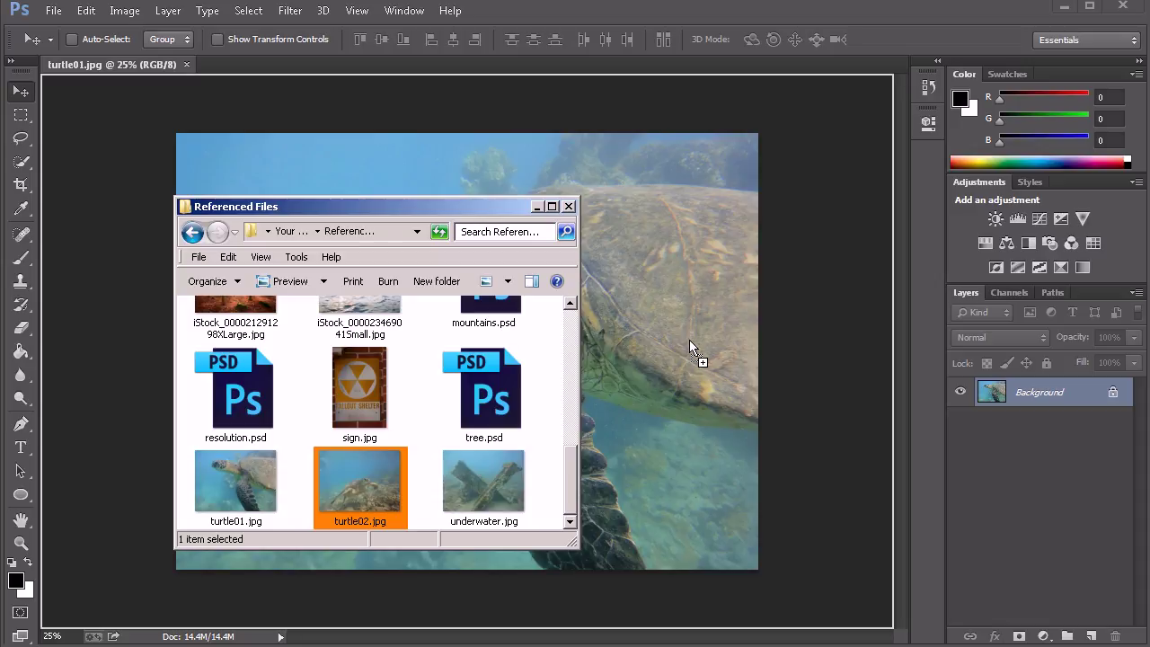
left_click_drag(690, 339, 676, 330)
left_click_drag(678, 316, 678, 319)
left_click_drag(402, 77, 279, 70)
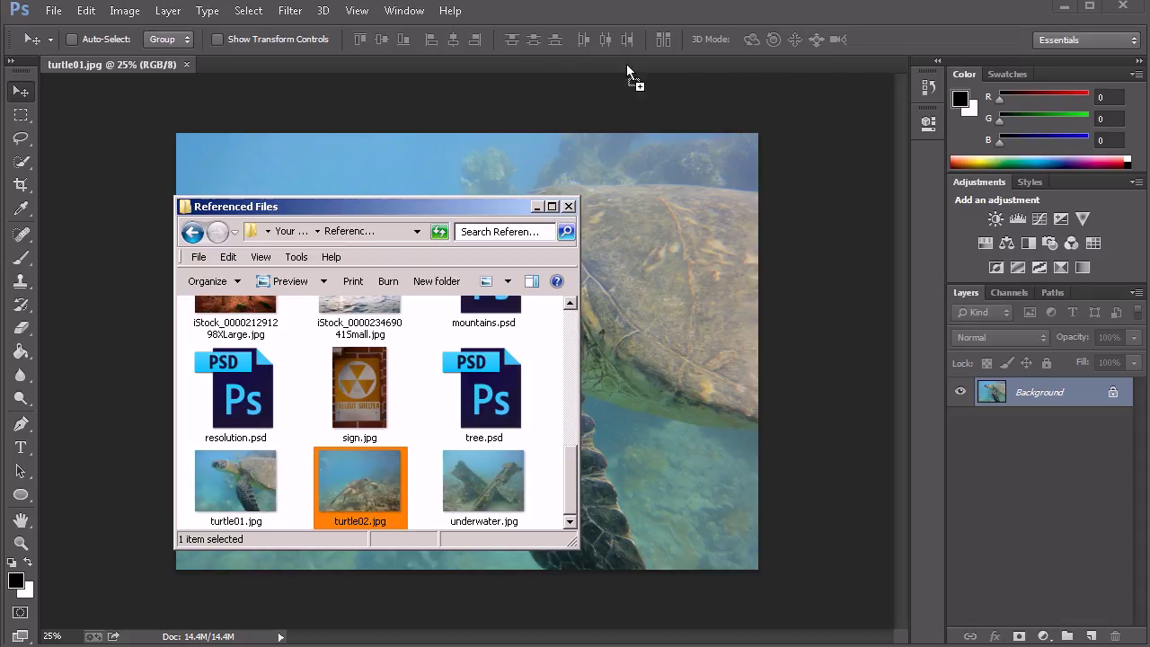
mouse_move(294, 62)
left_mouse_down()
mouse_move(109, 70)
mouse_move(313, 61)
left_mouse_up()
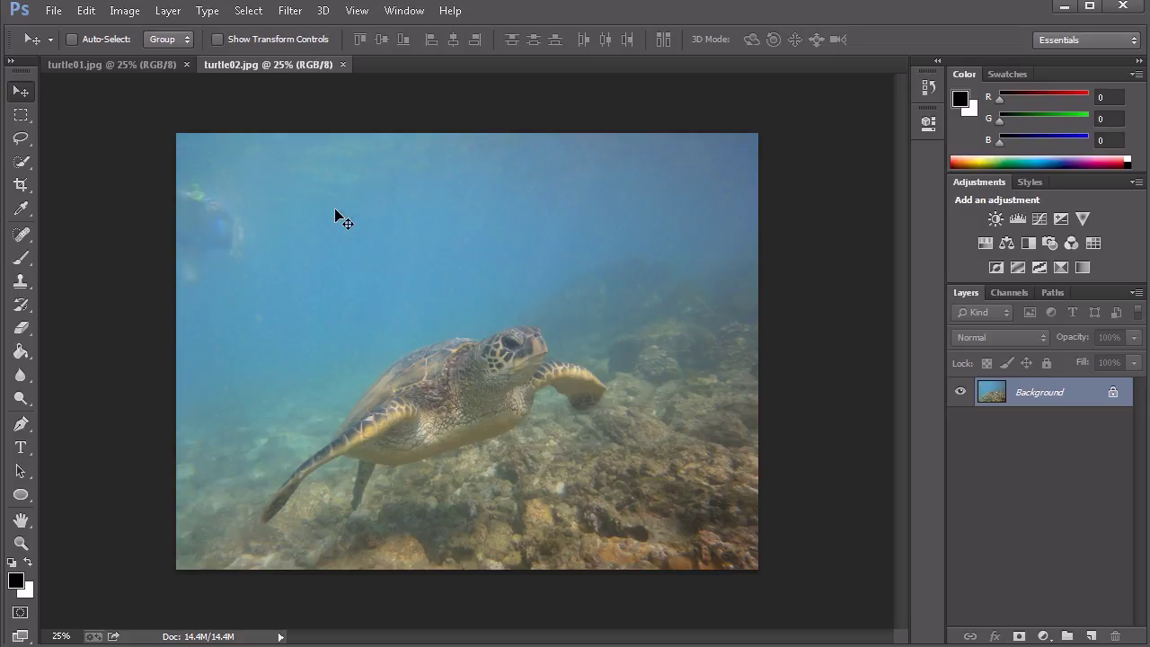
- Switch between the turtle01.jpg and turtle02.jpg documents, finishing on turtle01.jpg
left_click(134, 62)
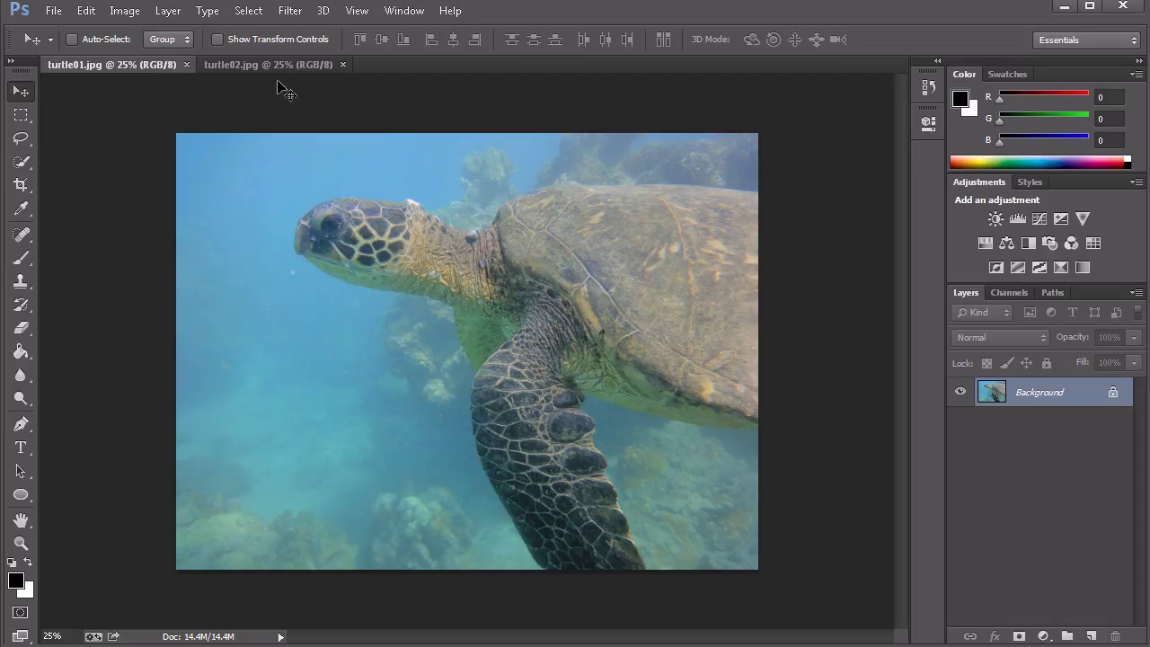
left_click(293, 66)
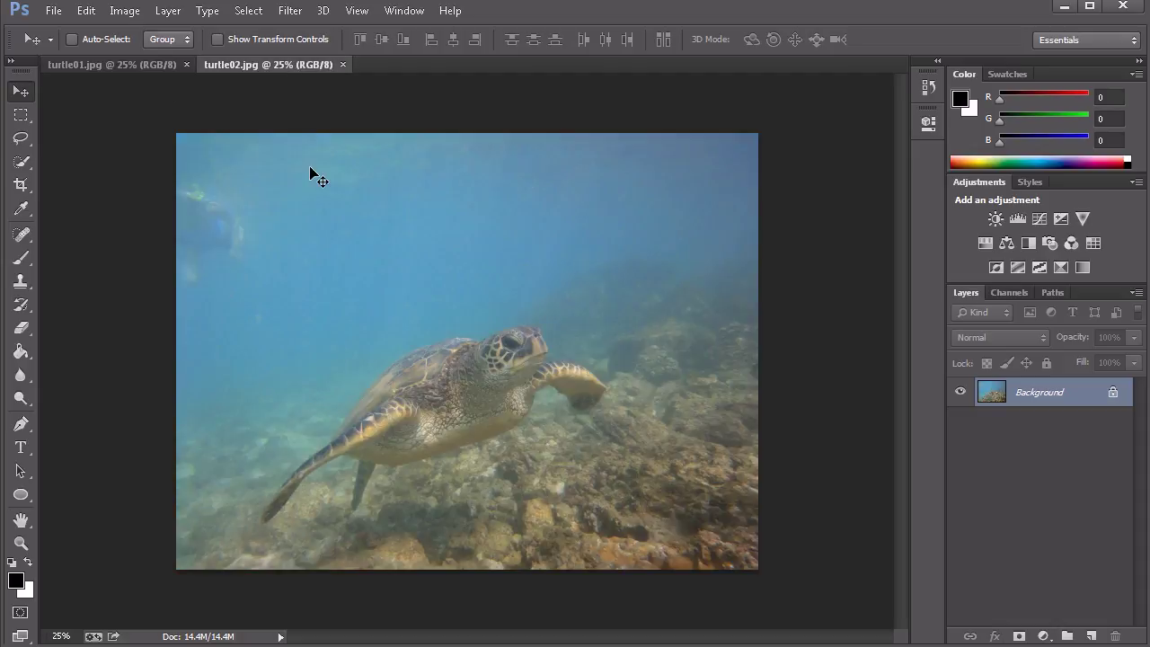
left_click(131, 67)
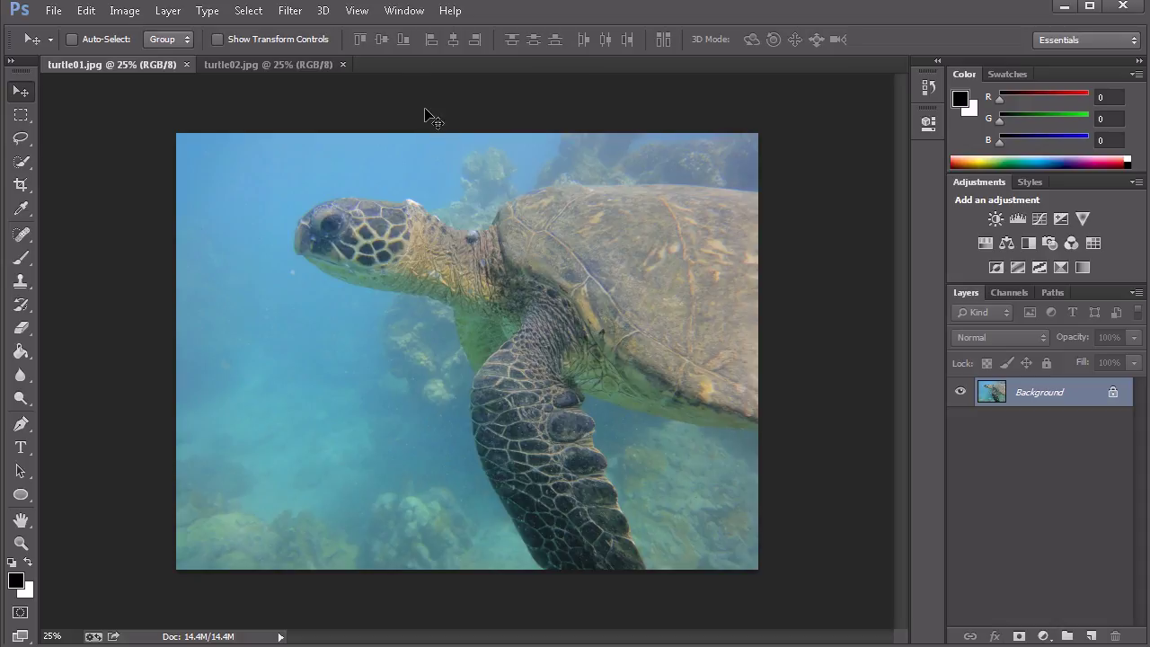
- Show Mini Bridge and open underwater.jpg from its Referenced Files folder as a separate document
left_click(402, 13)
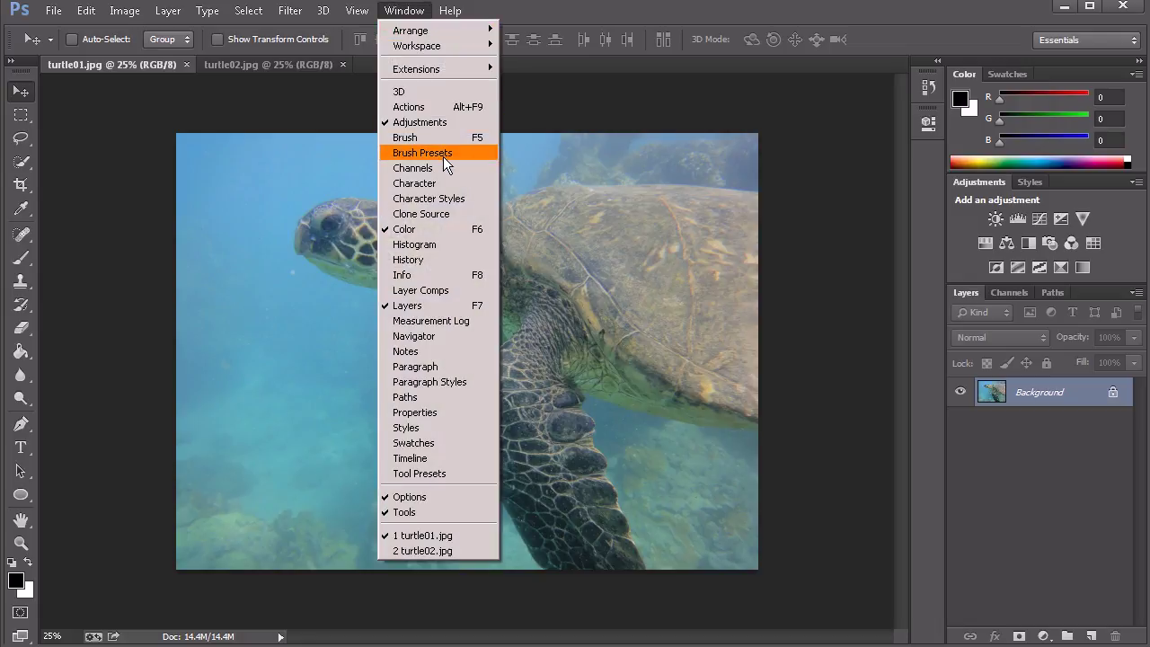
mouse_move(409, 70)
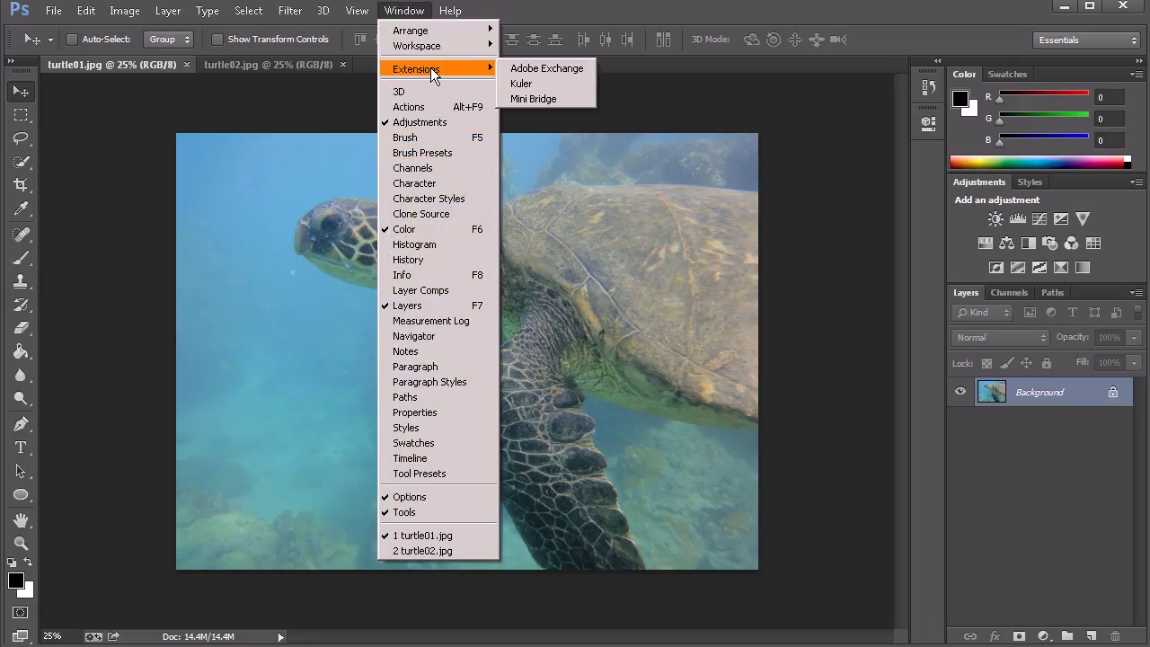
left_click(548, 98)
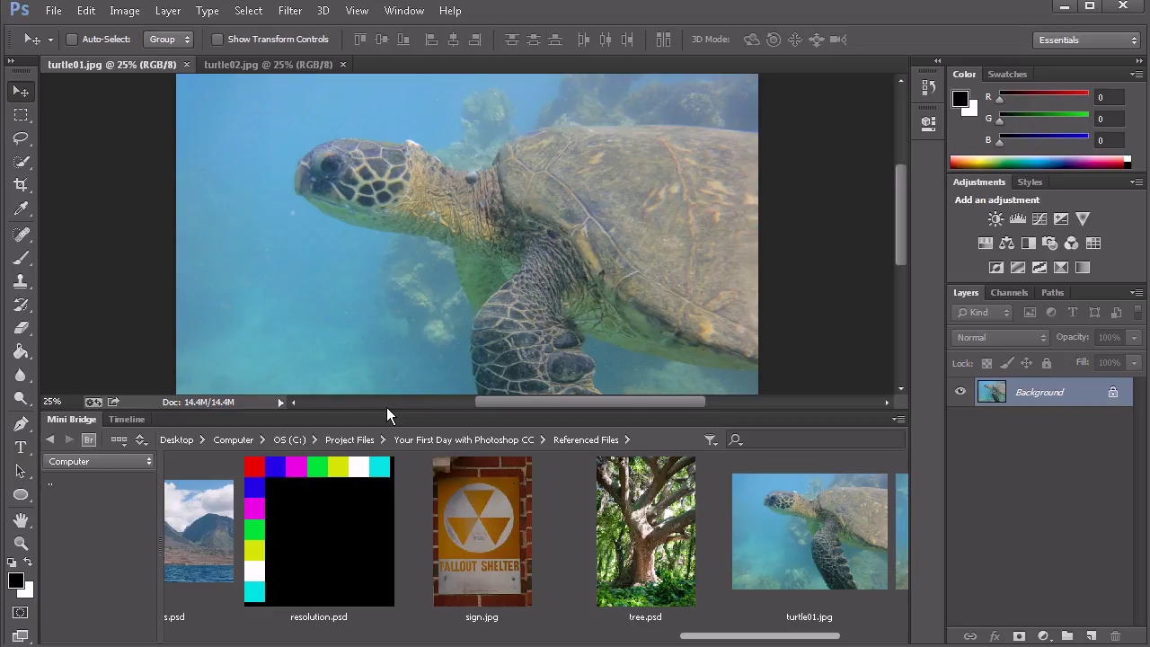
left_click_drag(716, 635, 784, 636)
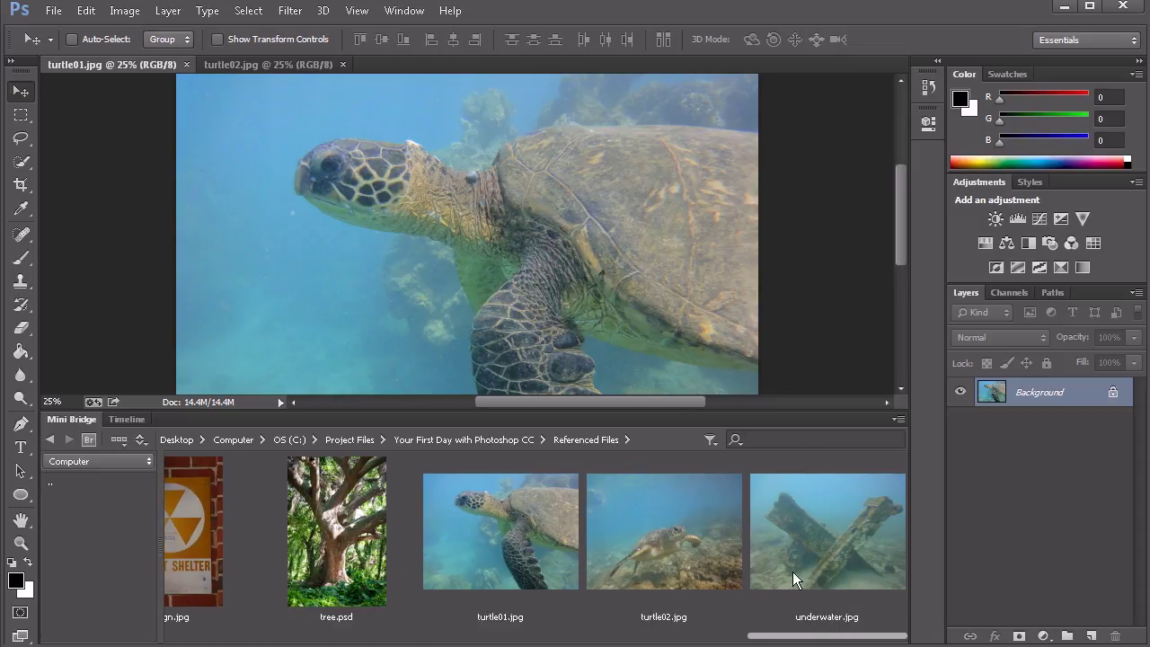
left_click(820, 550)
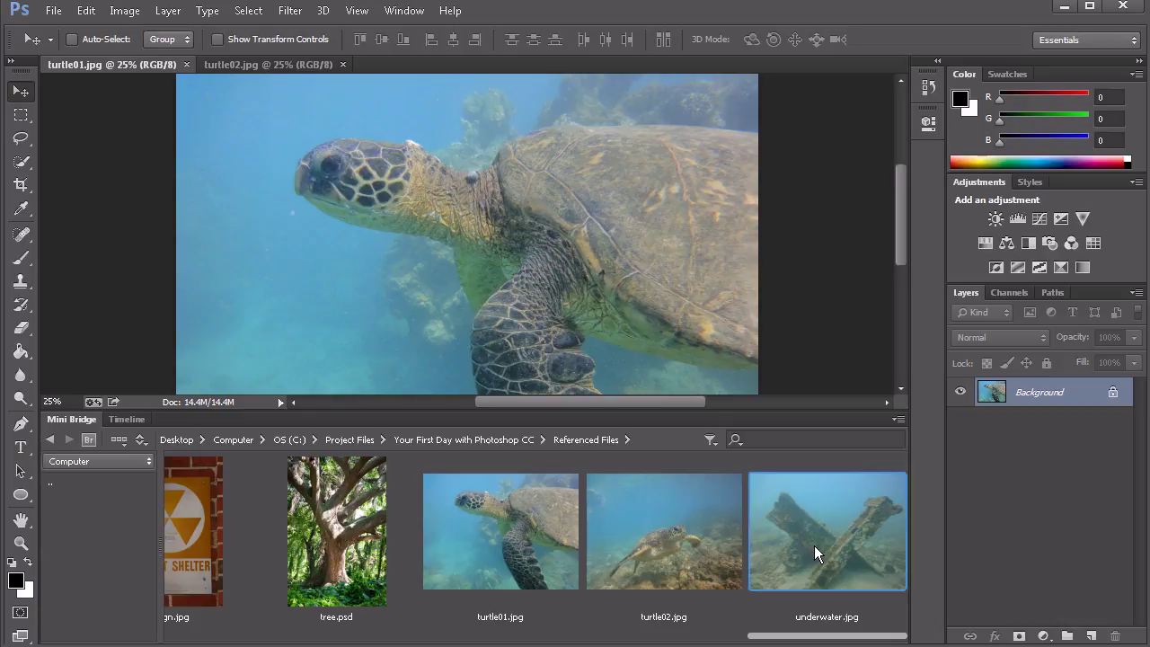
left_click_drag(828, 544, 490, 75)
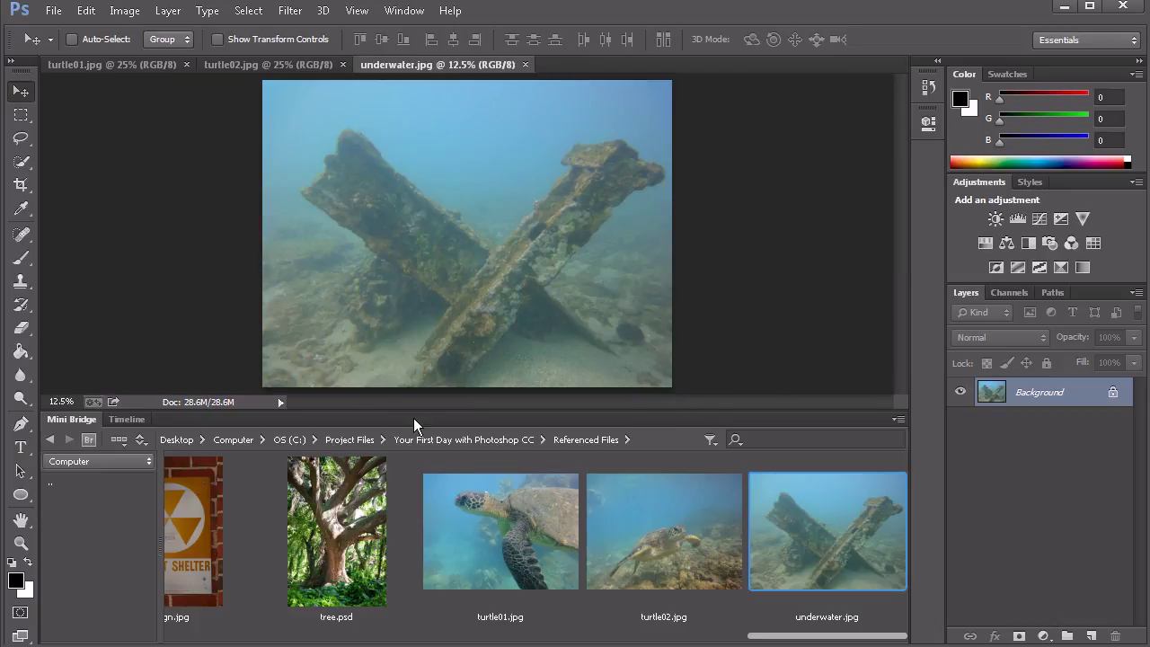
- Collapse Mini Bridge and reorder the open documents so underwater.jpg comes before turtle01.jpg and turtle02.jpg
double_click(74, 419)
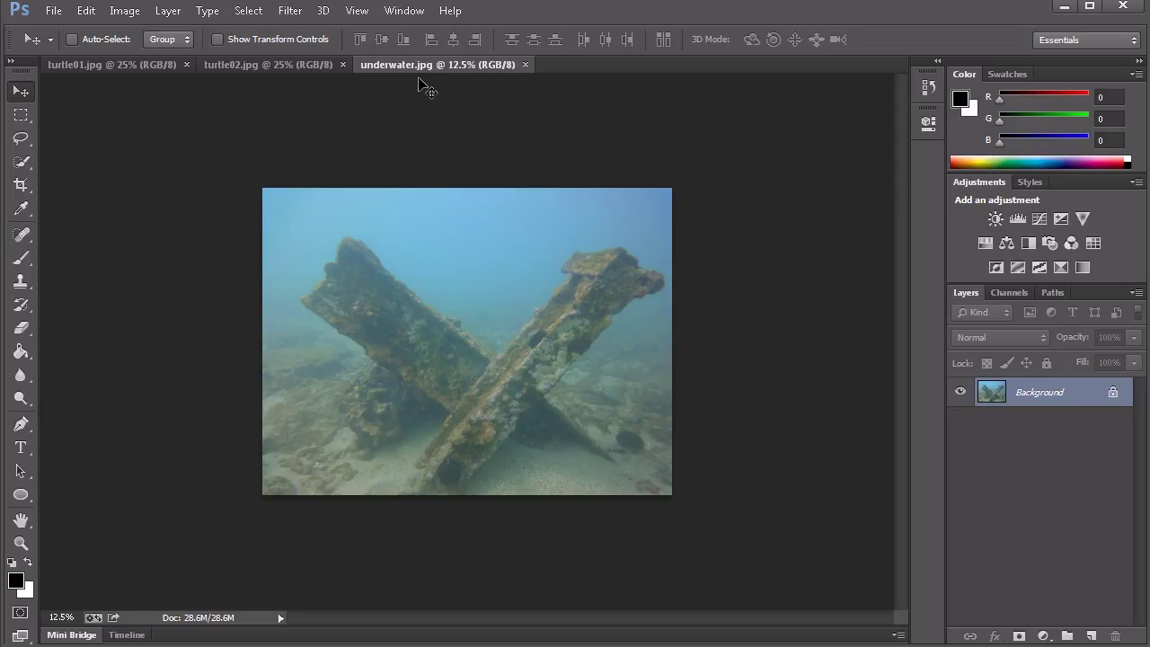
left_click_drag(430, 64, 270, 65)
left_click_drag(151, 64, 334, 61)
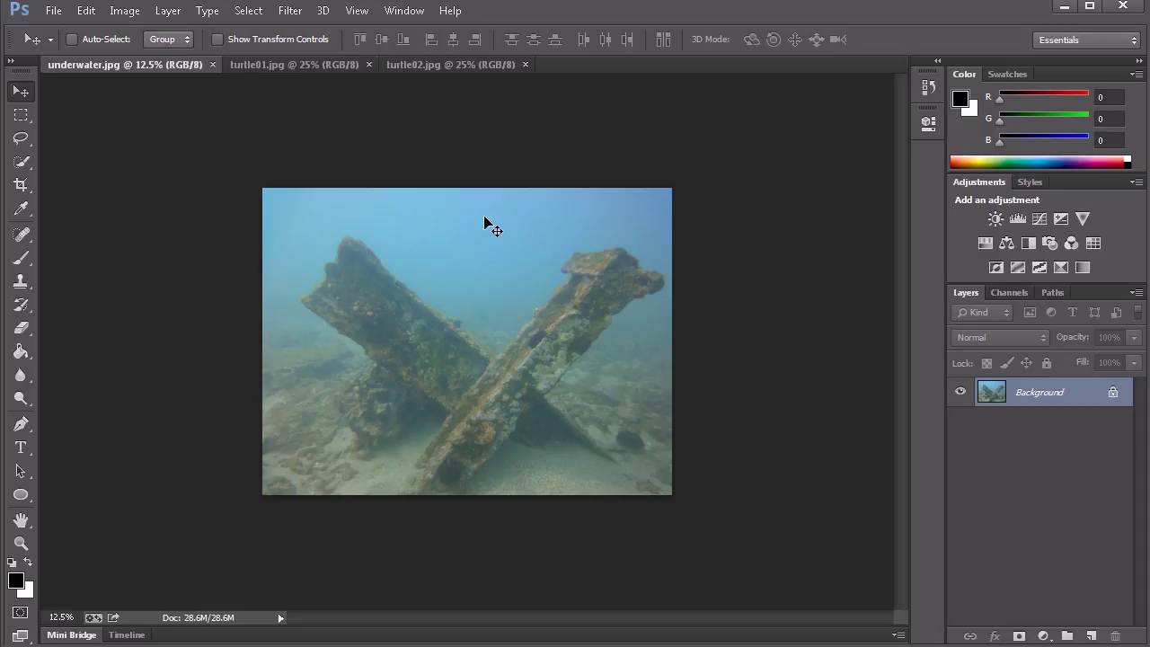
- Close underwater.jpg and turtle02.jpg, leaving only turtle01.jpg open
left_click(213, 64)
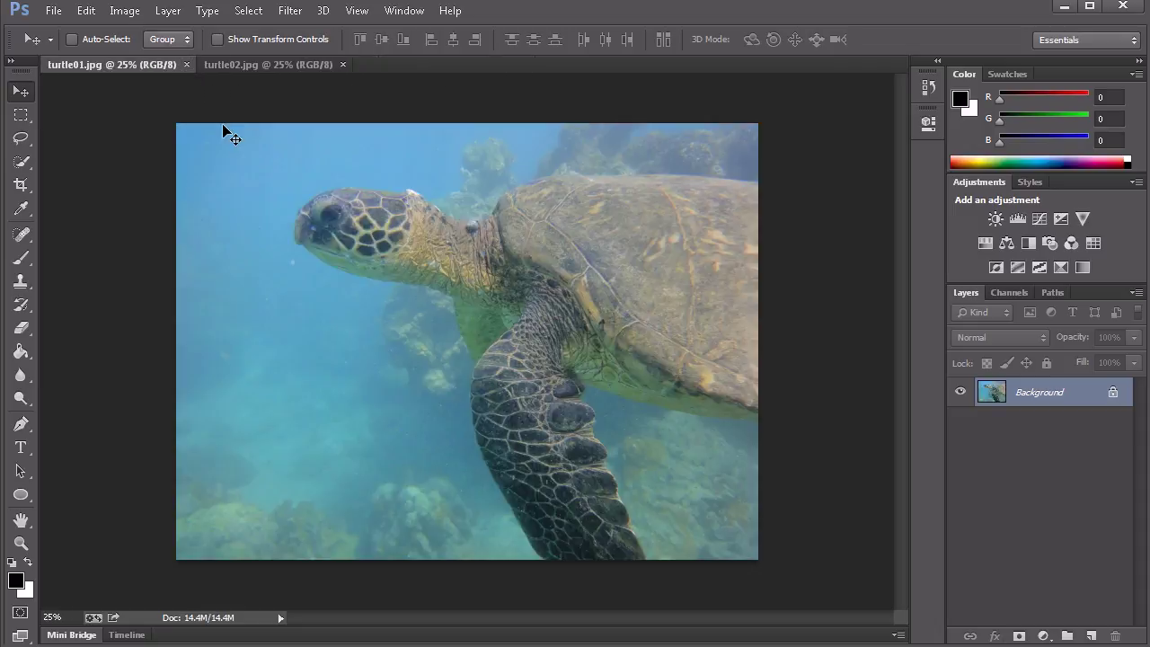
left_click(290, 66)
left_click(343, 65)
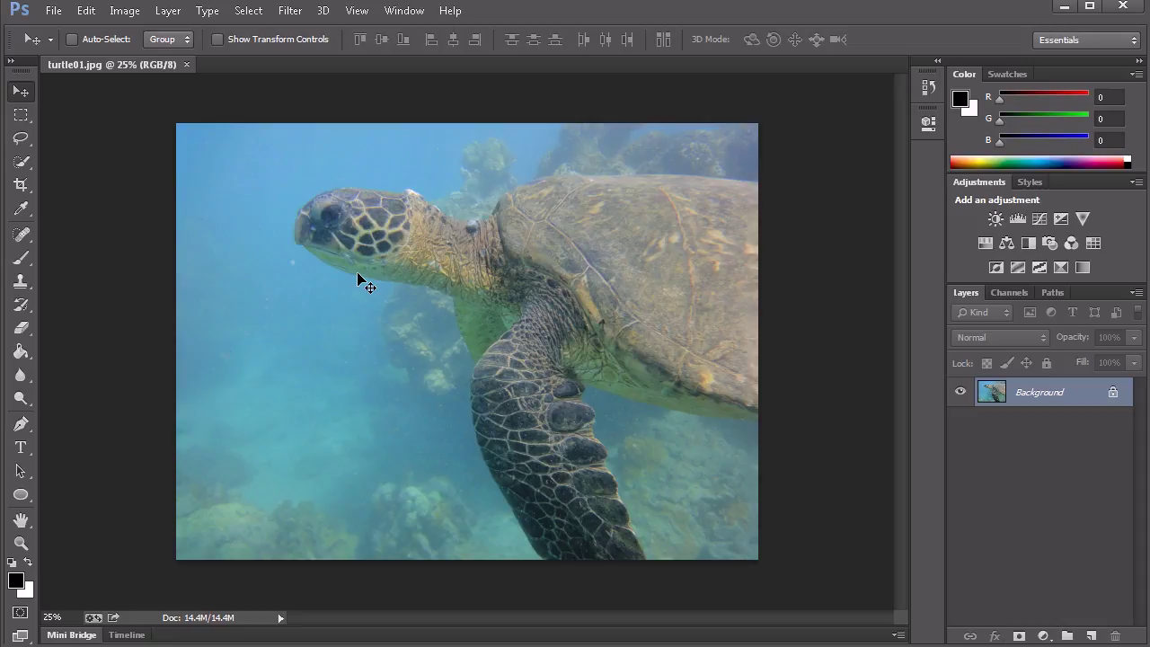
- Start saving turtle01.jpg under a new name in Referenced Files, with the file name turtle01_copy
left_click(53, 11)
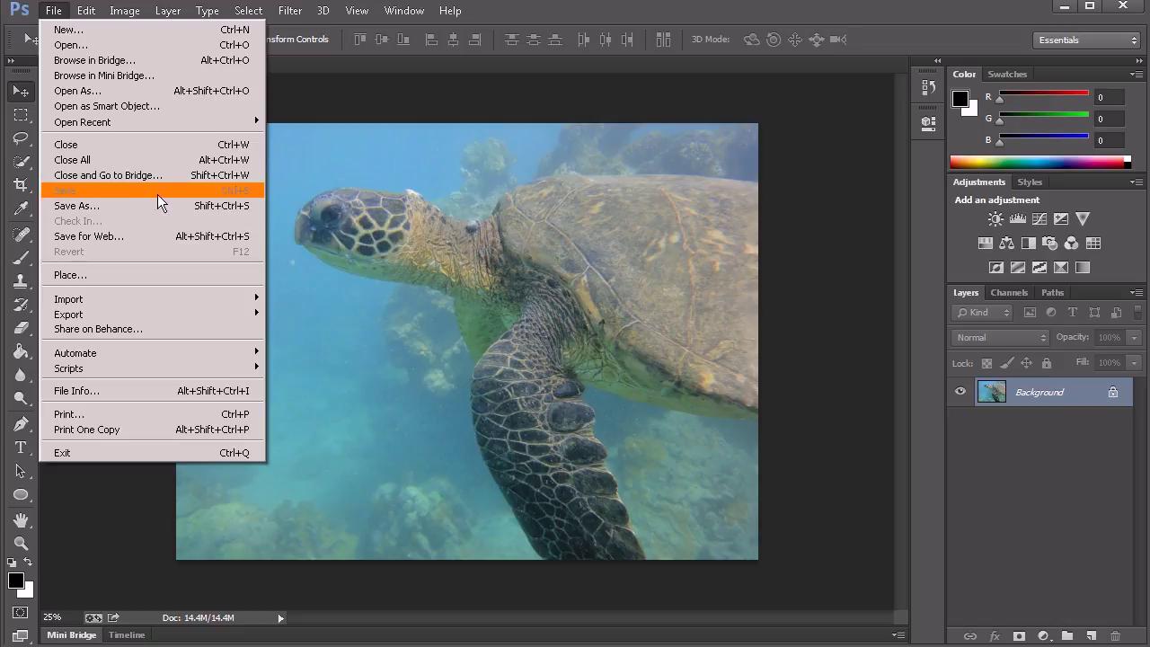
left_click(108, 204)
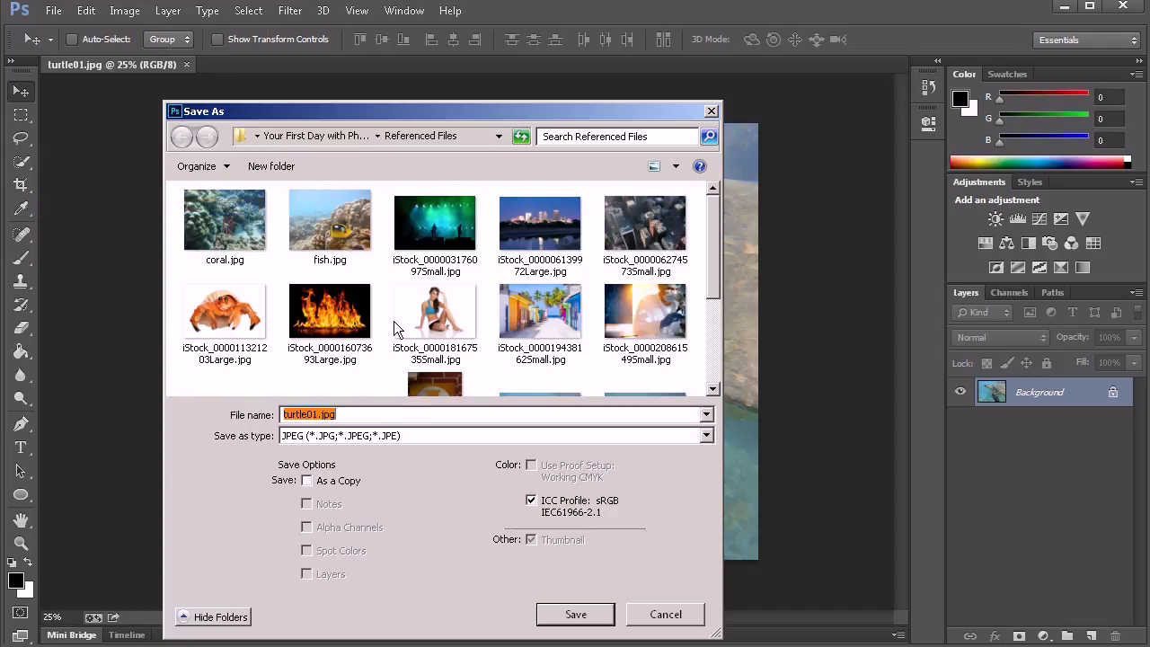
left_click_drag(529, 111, 563, 63)
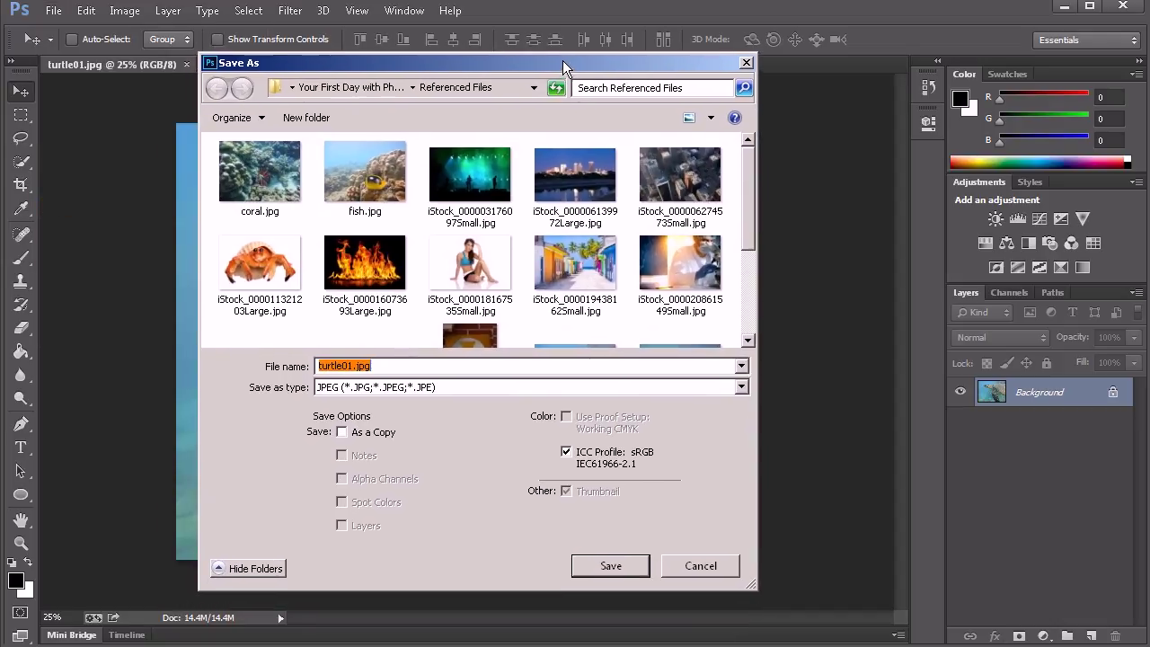
scroll(749, 244, "down", 3)
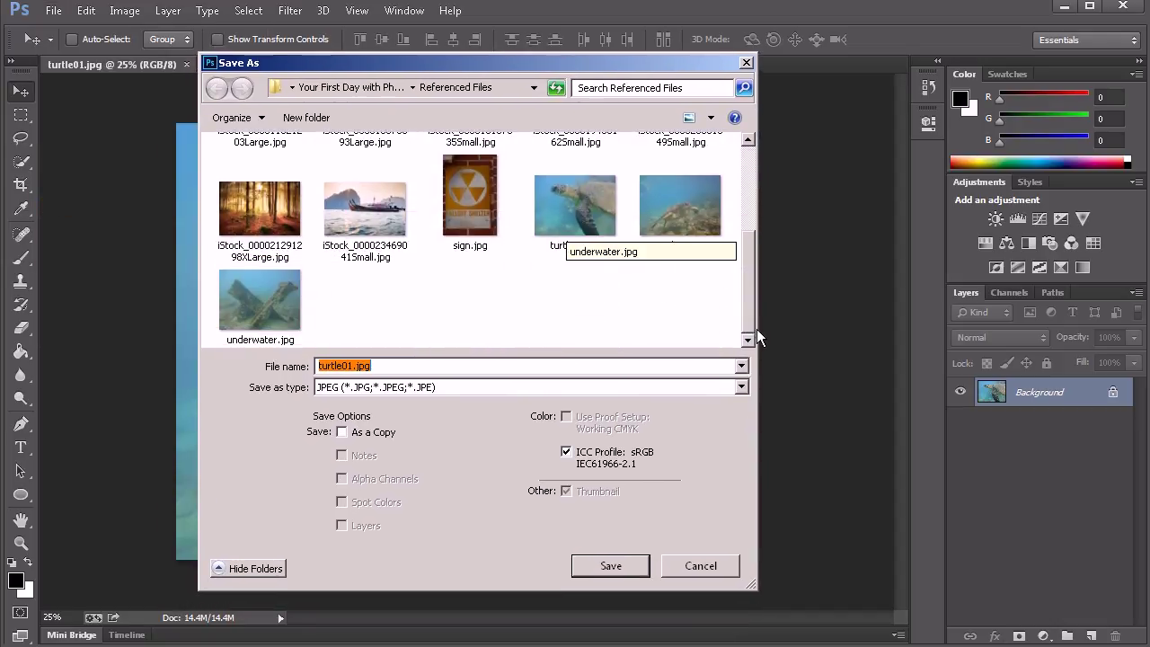
left_click(355, 366)
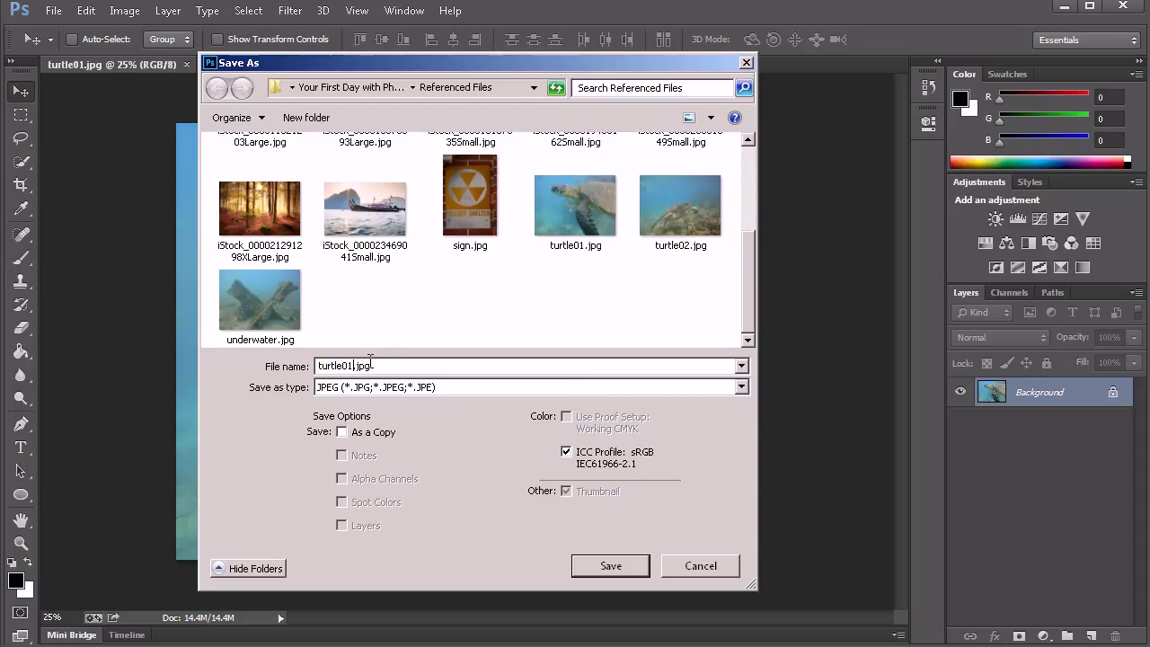
type("_copy")
- Save turtle01_copy in the Photoshop (*.PSD;*.PDD) format and close the document
left_click(742, 388)
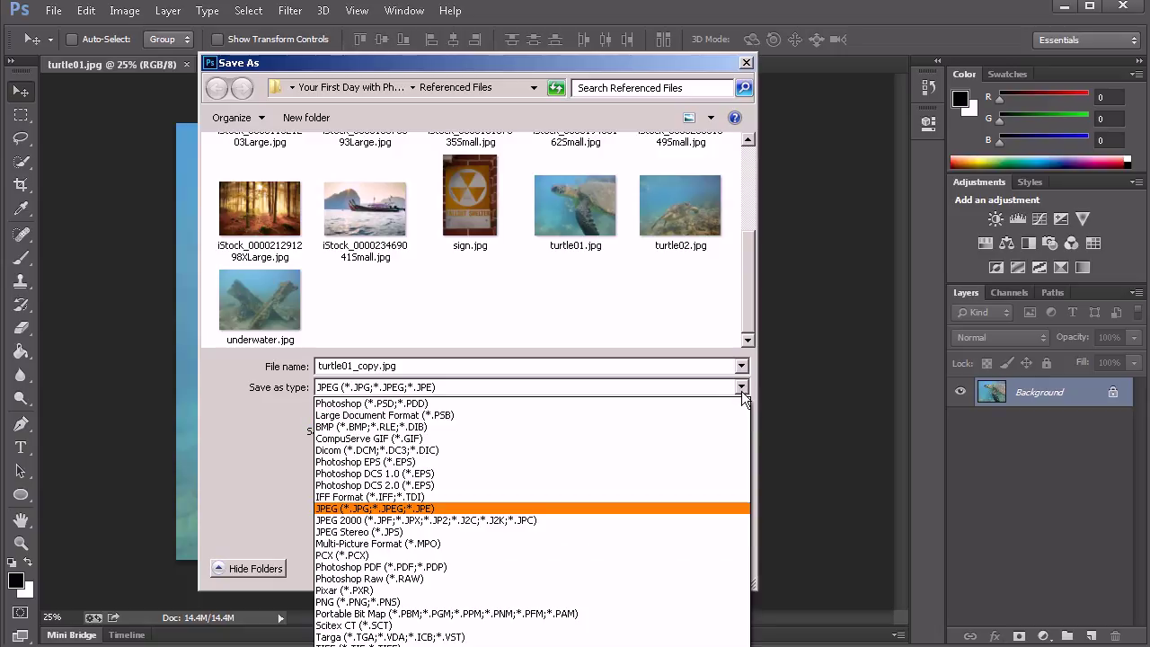
left_click(607, 65)
left_click_drag(610, 61, 611, 28)
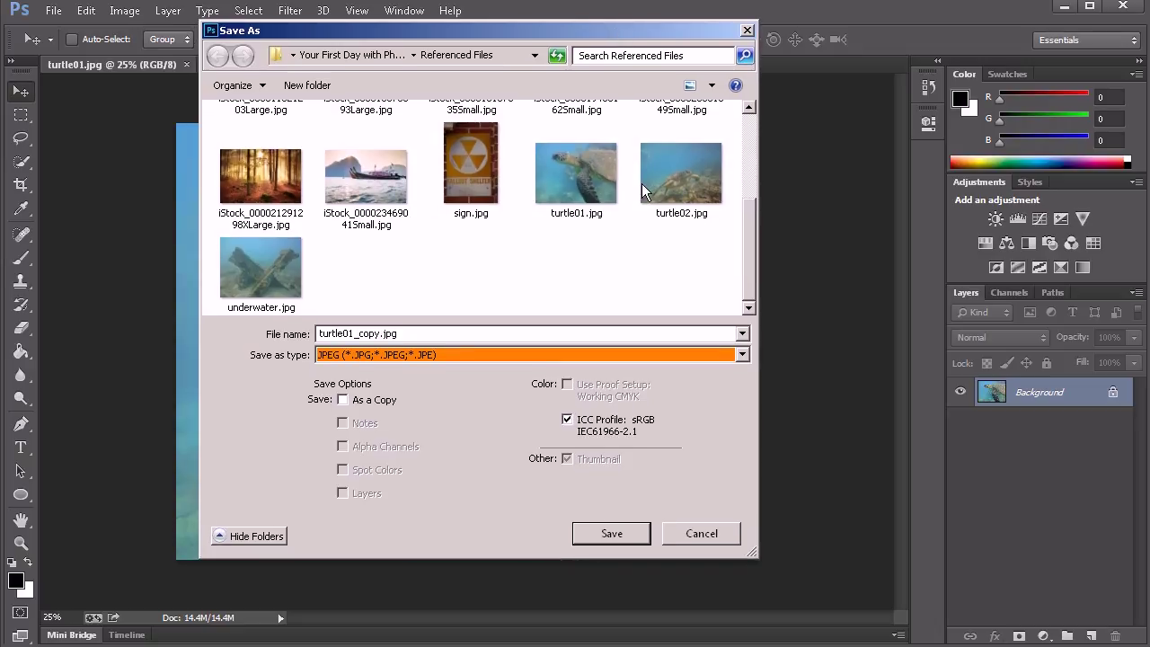
left_click(742, 355)
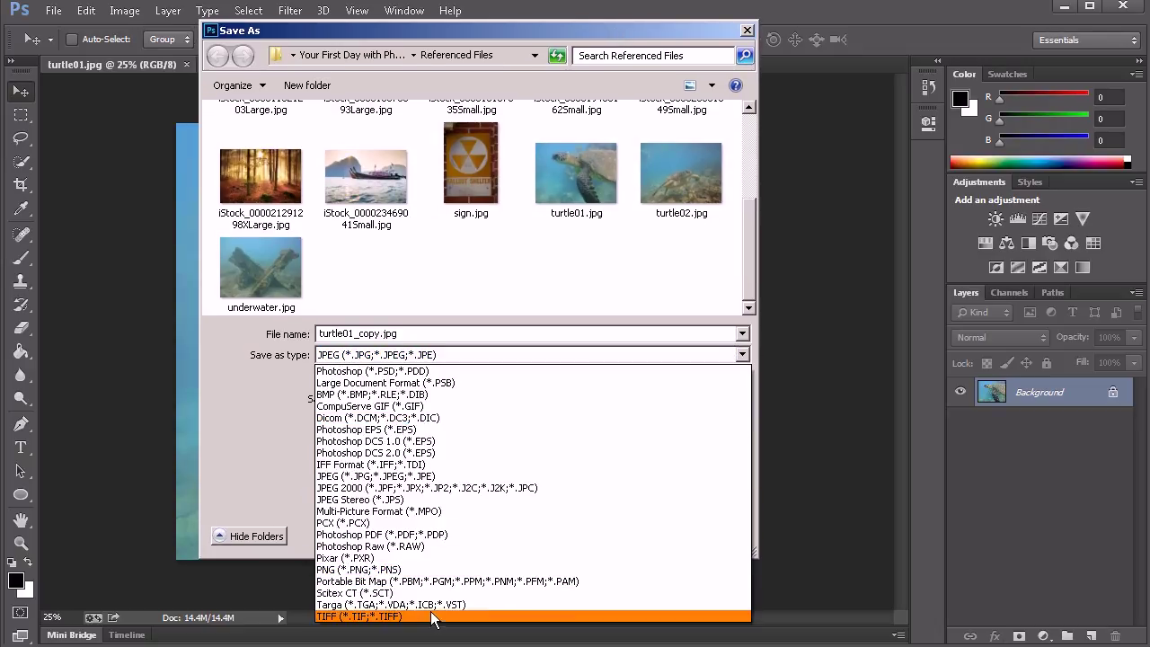
left_click(395, 381)
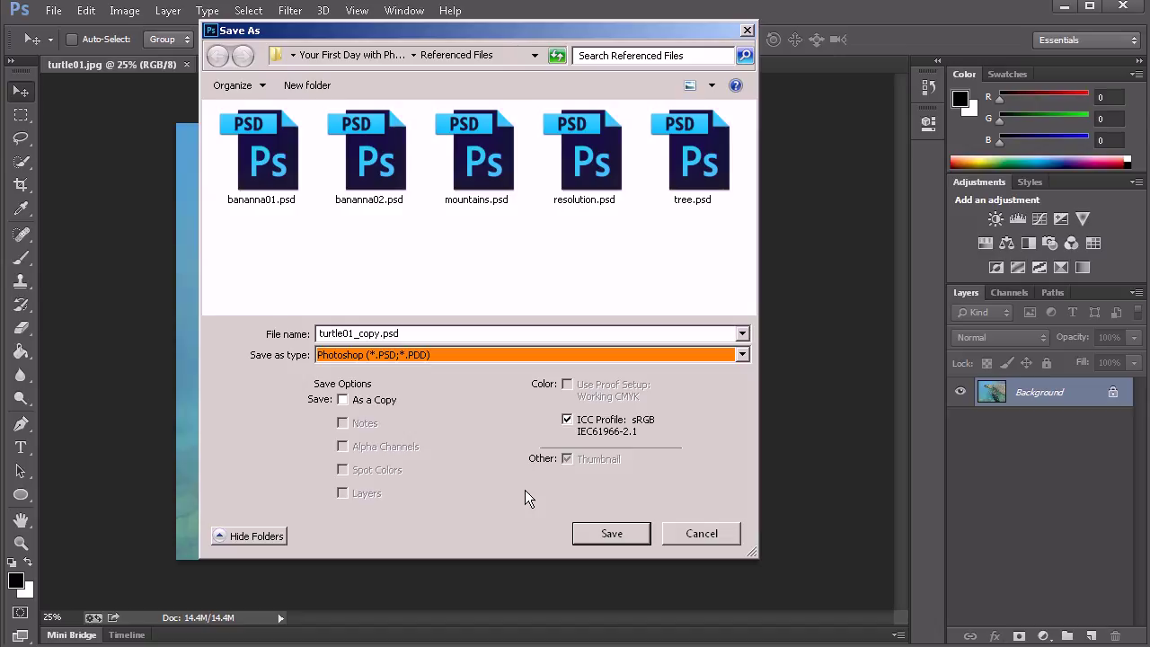
left_click(609, 534)
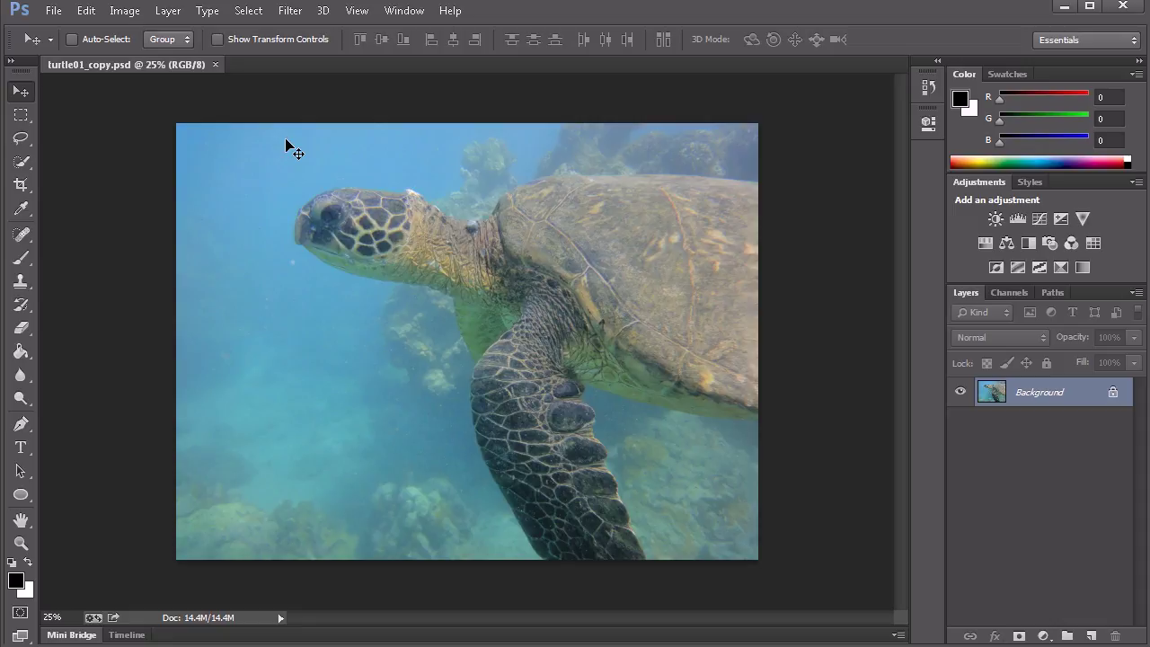
left_click(216, 63)
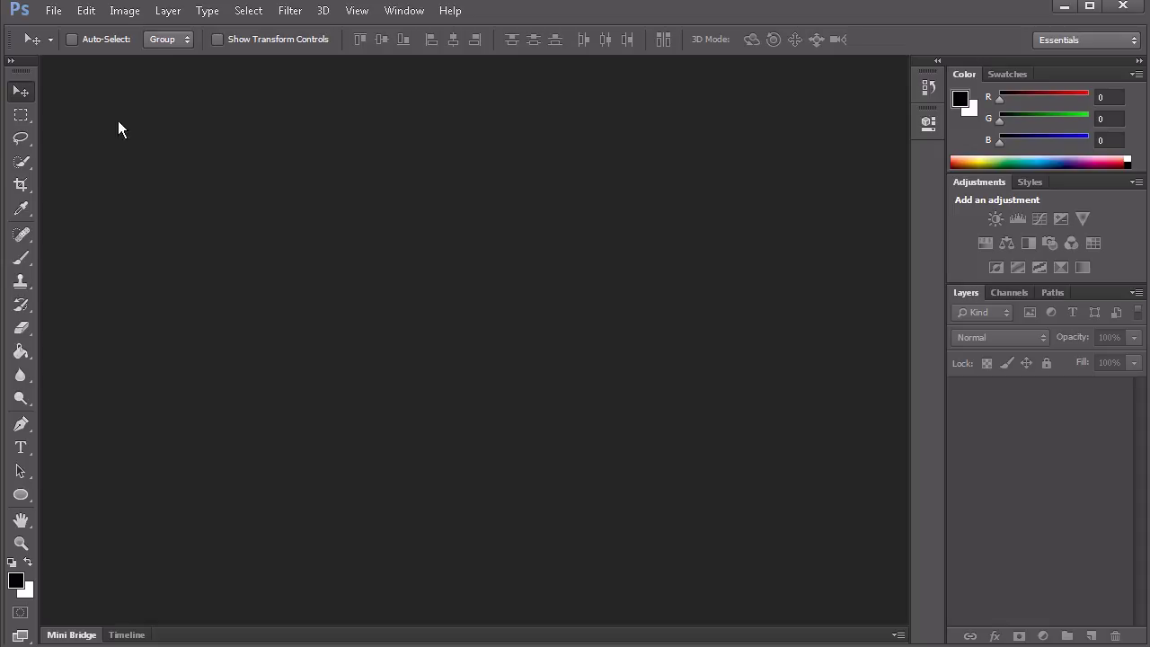
- Start a new document and choose the Default Photoshop Size preset
left_click(53, 11)
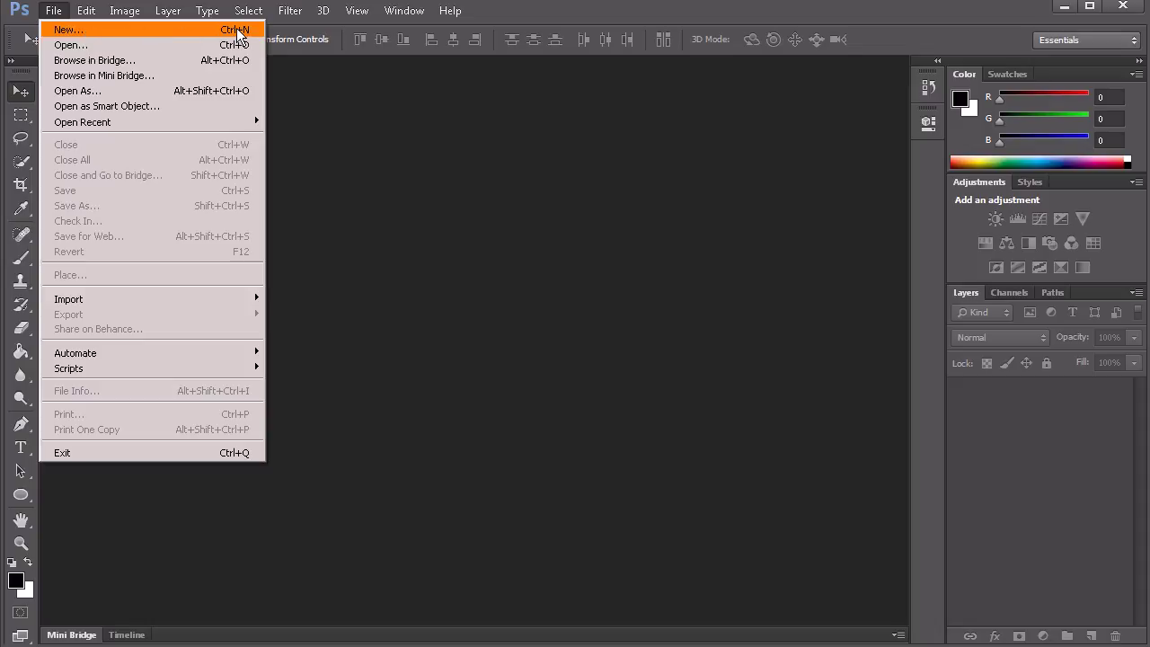
left_click(185, 33)
left_click_drag(523, 121, 521, 168)
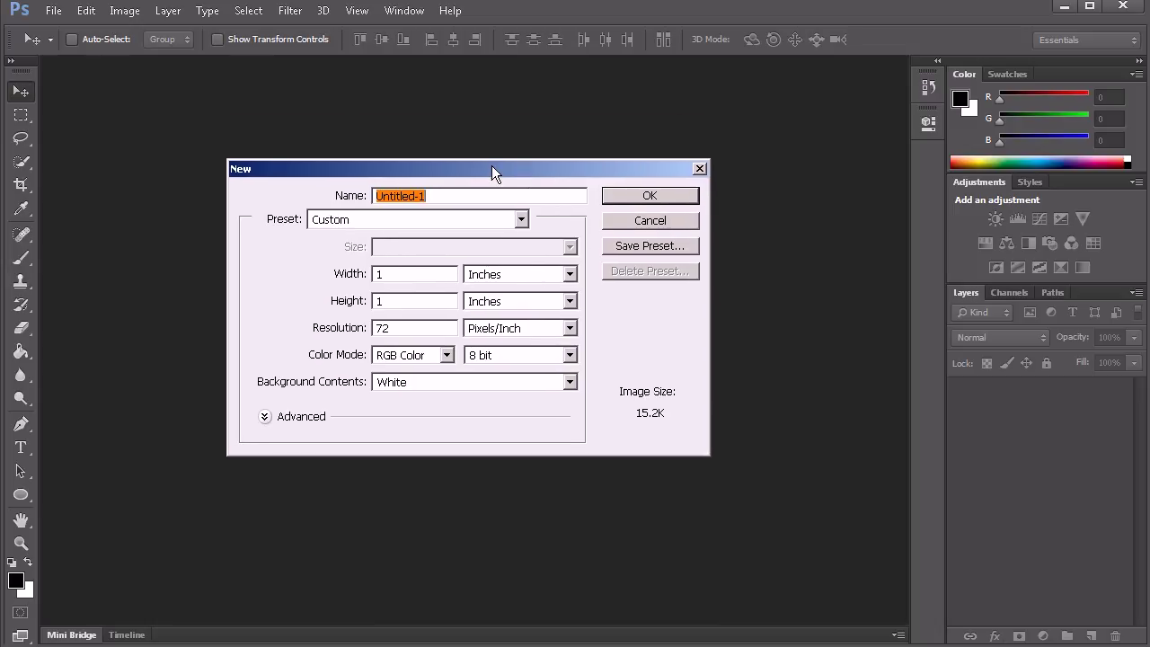
left_click(519, 220)
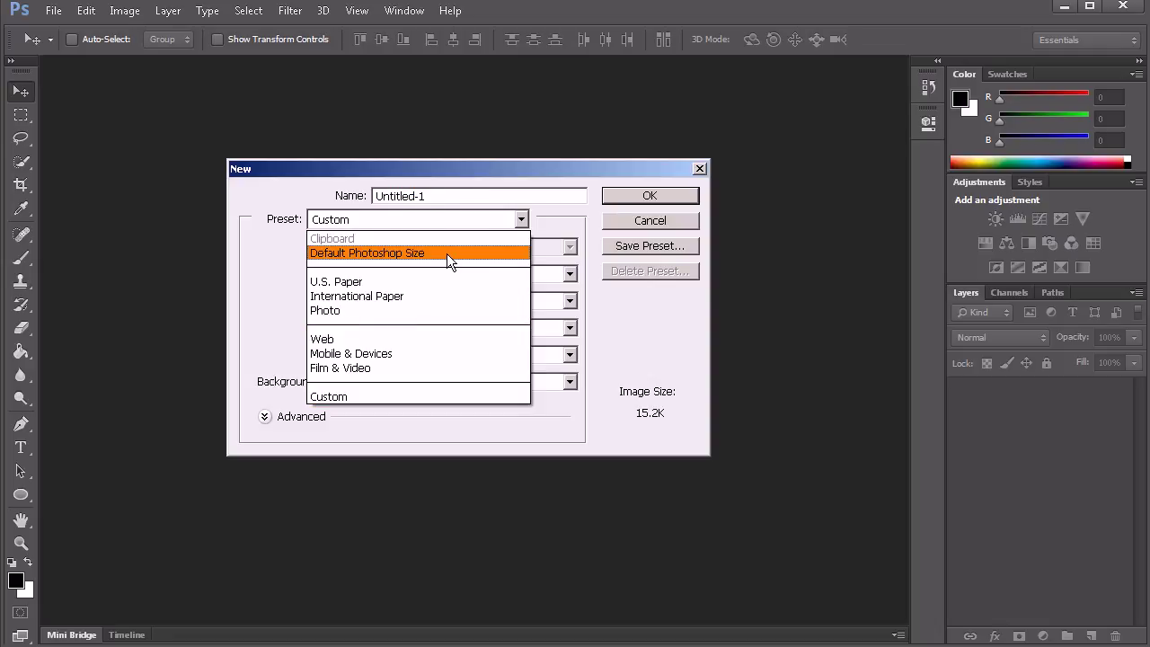
left_click(441, 252)
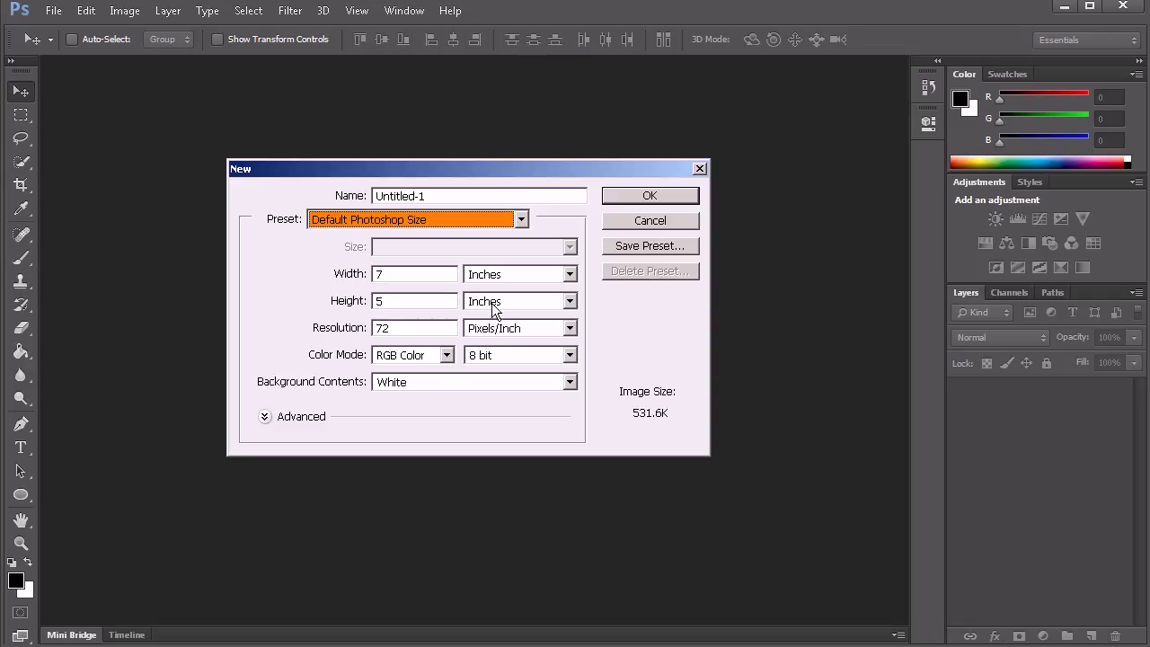
- Switch the new document to the U.S. Paper preset with the Legal size
left_click(497, 224)
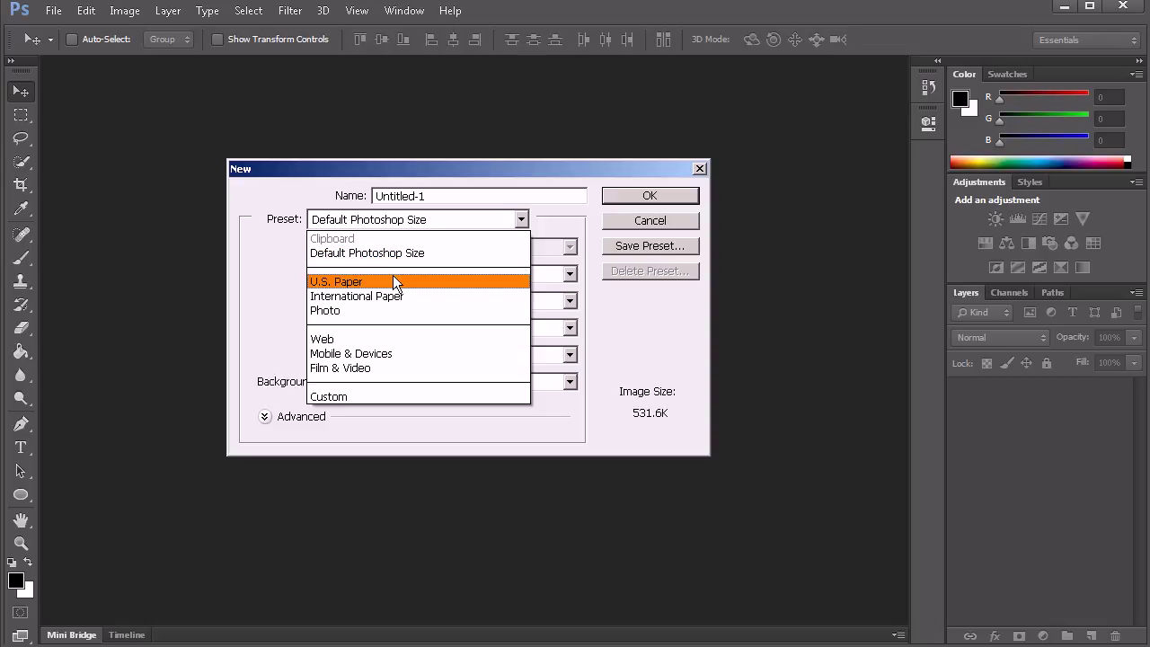
left_click(376, 283)
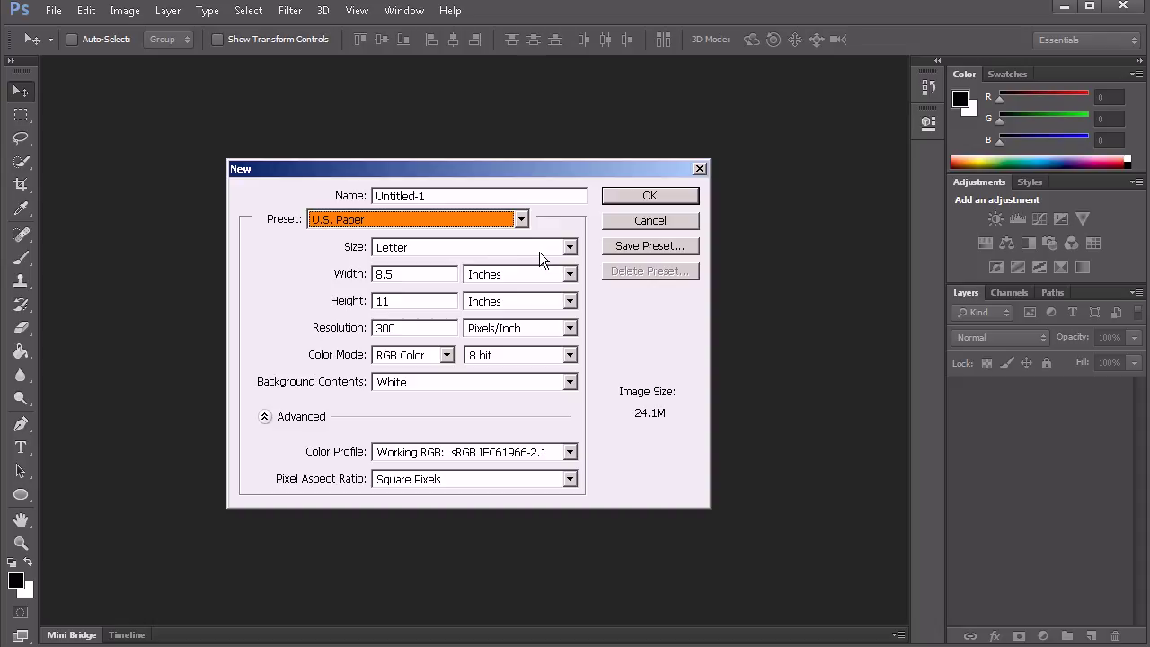
left_click(569, 249)
left_click(569, 249)
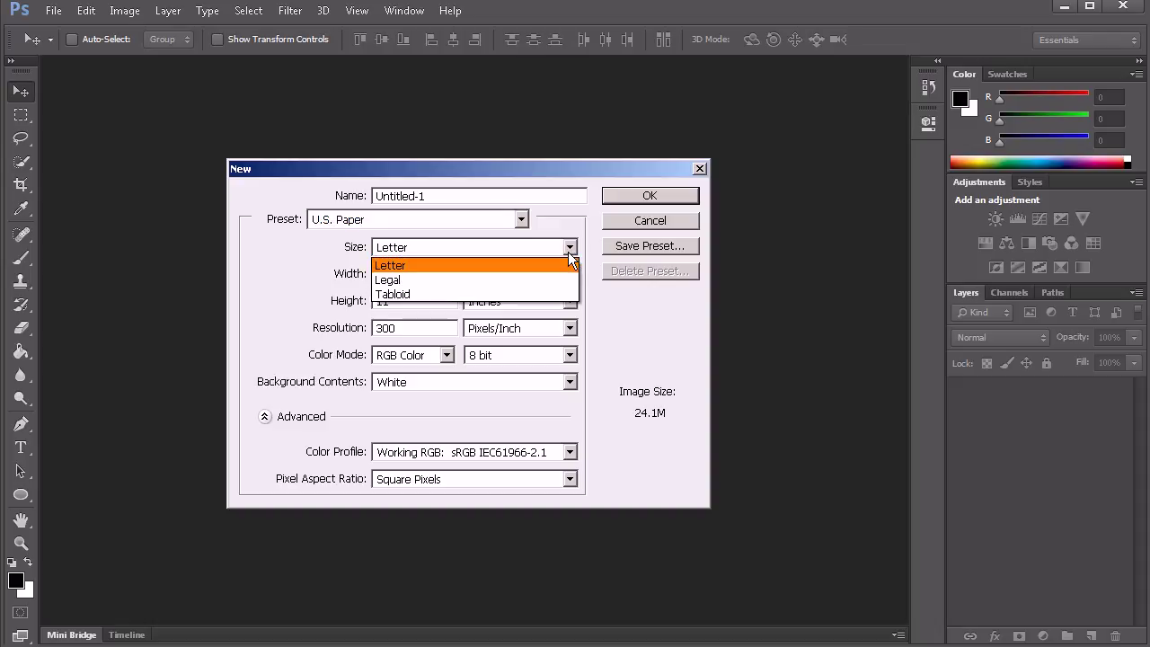
left_click(429, 280)
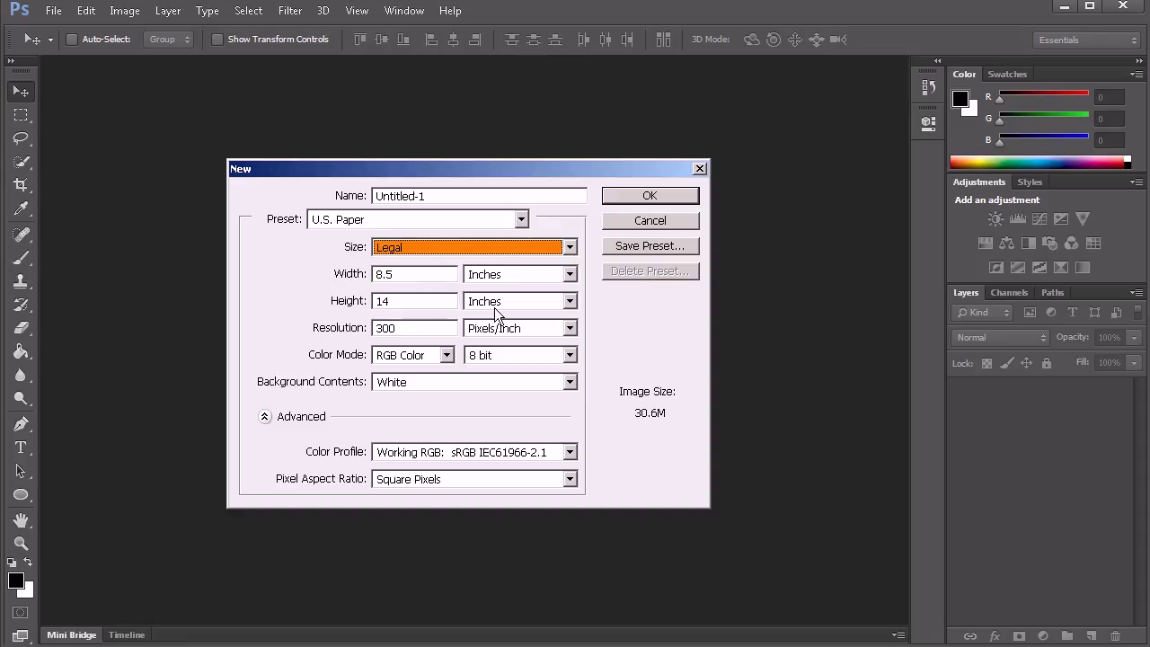
- Switch the new document to the International Paper preset with the A4 size
left_click(496, 222)
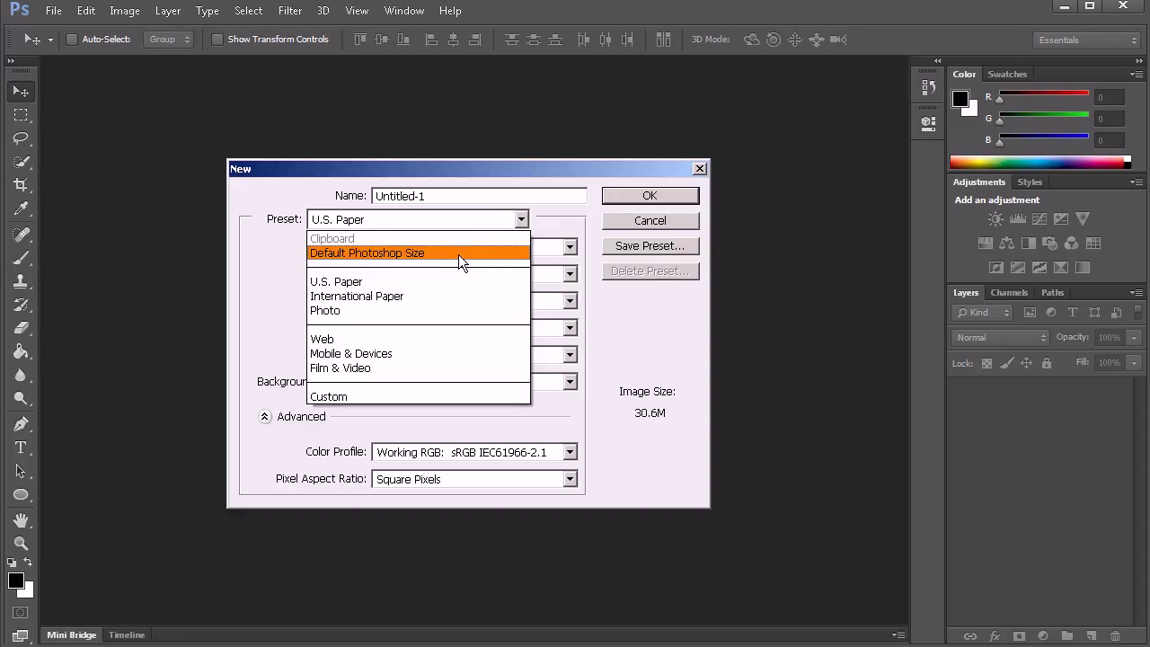
left_click(384, 297)
left_click(568, 249)
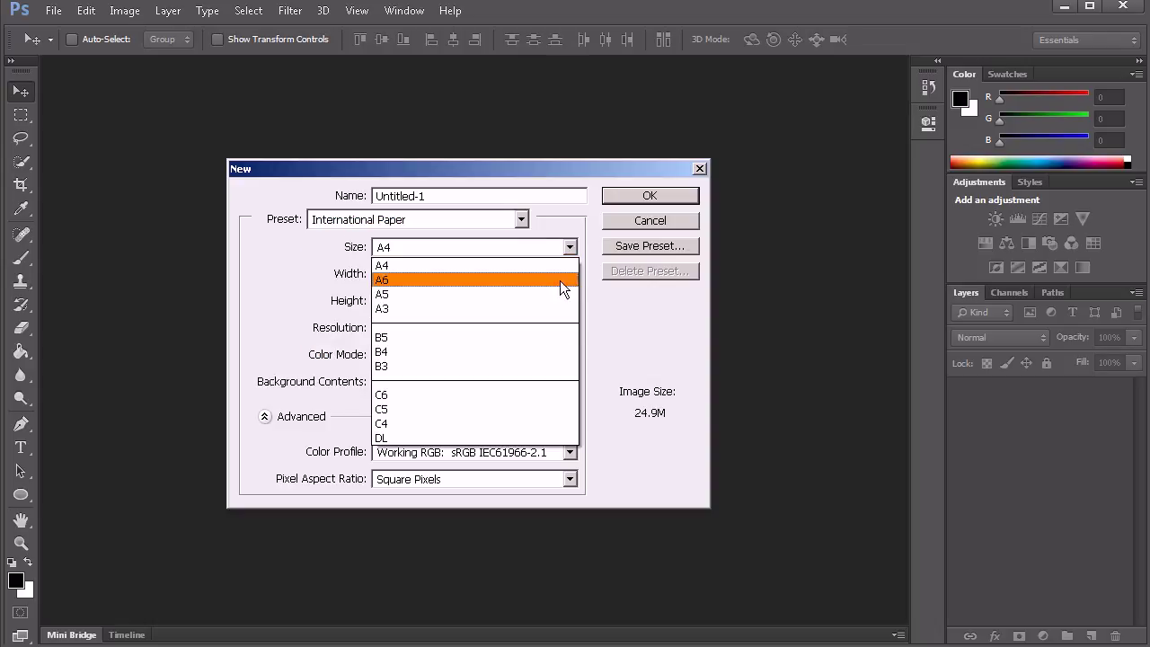
left_click(553, 265)
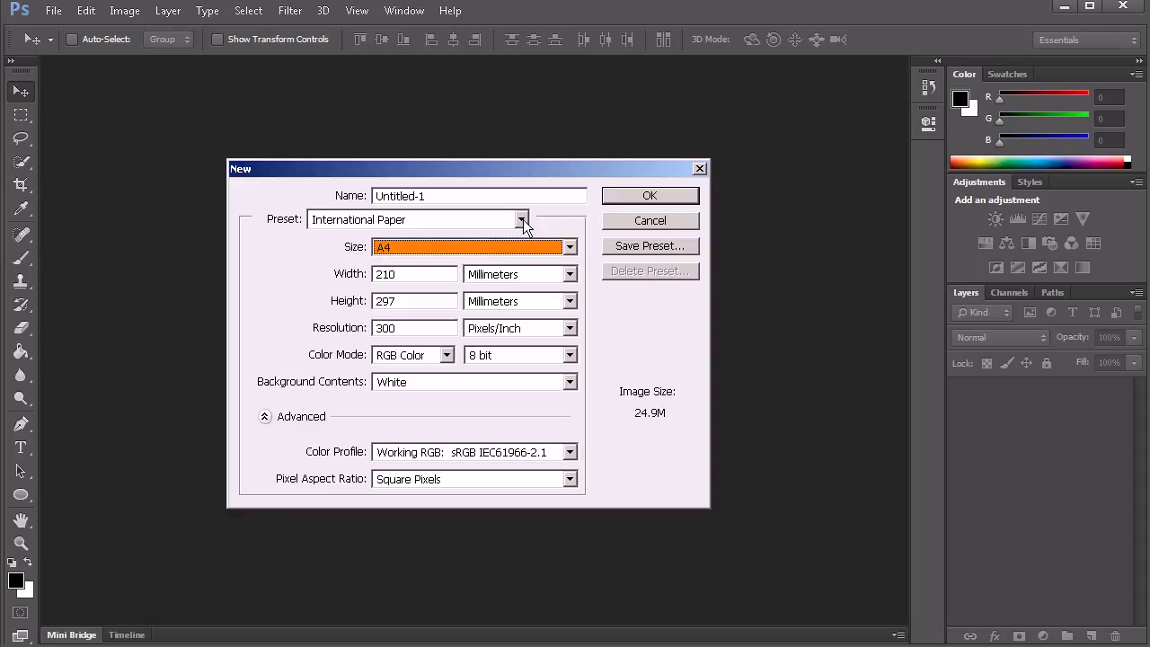
- Switch the new document to the Photo preset with the Landscape, 2 x 3 size
left_click(529, 225)
left_click(464, 308)
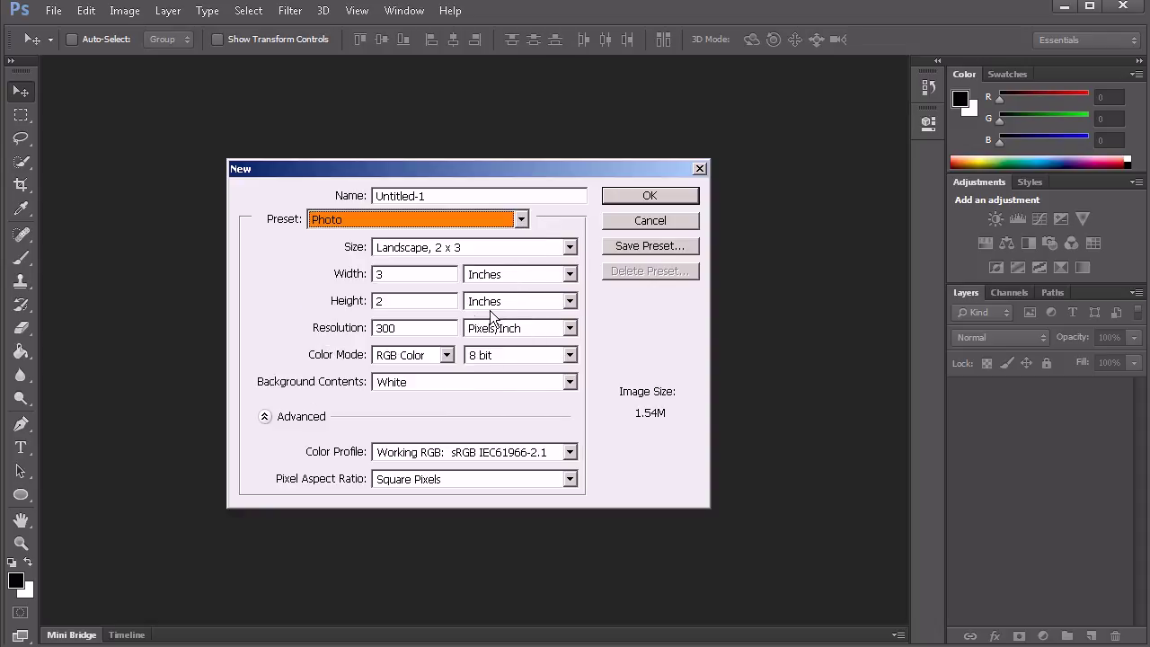
left_click(569, 248)
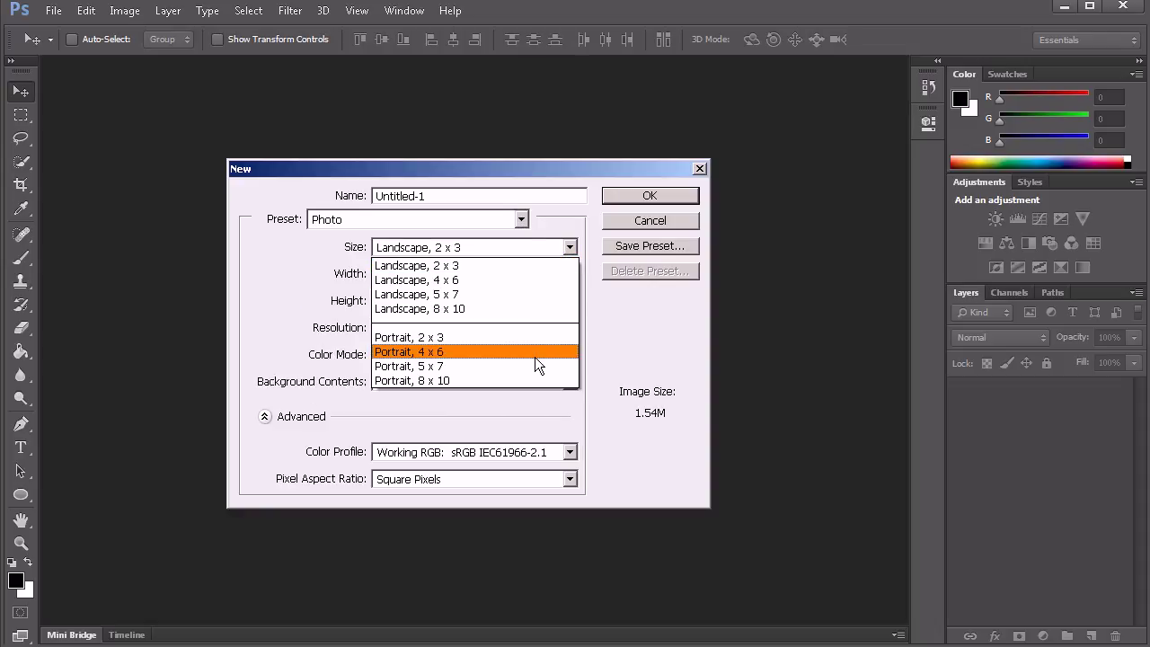
left_click(532, 265)
- Switch the new document to the Web preset with the 800 x 600 size
left_click(521, 220)
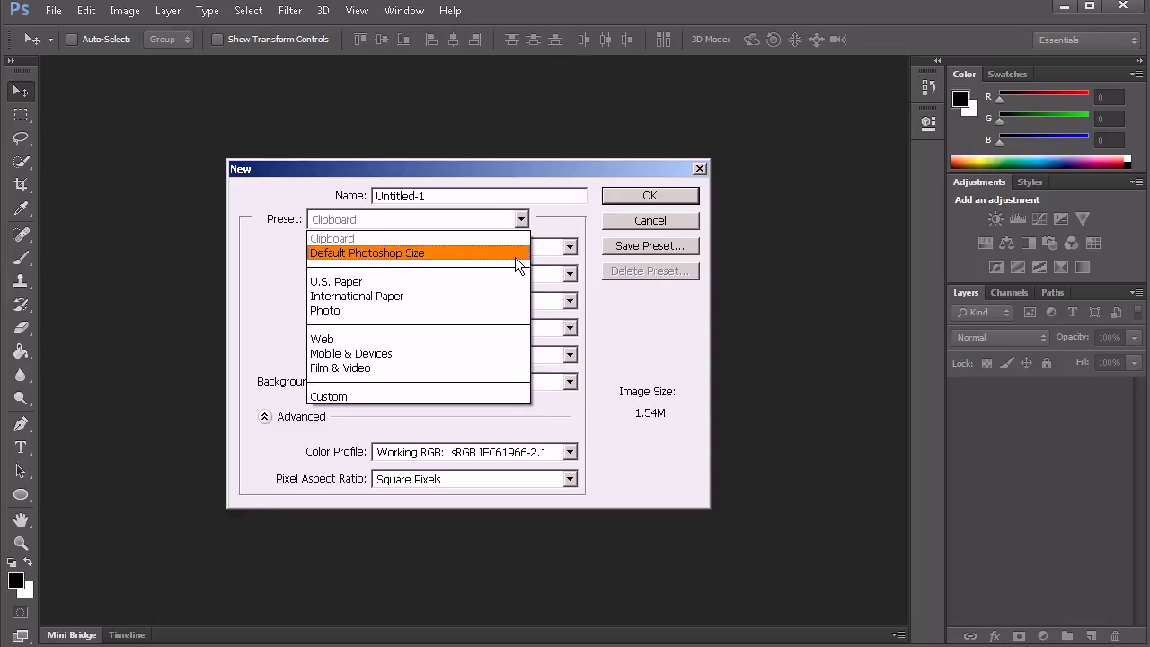
left_click(483, 340)
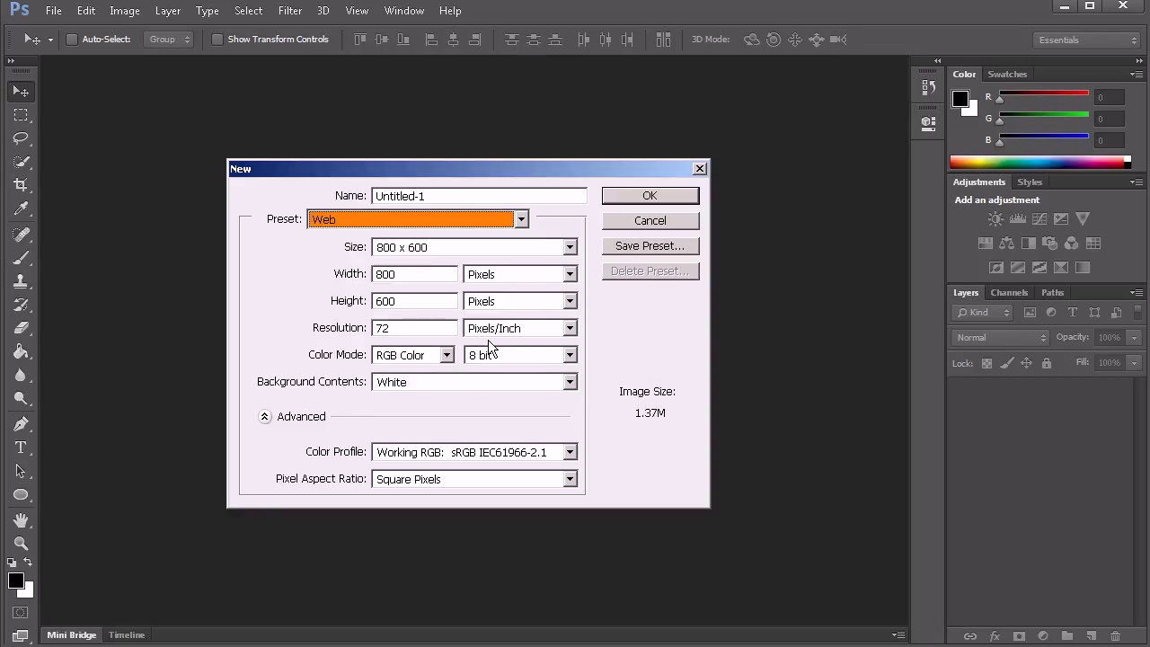
left_click(569, 247)
left_click(569, 247)
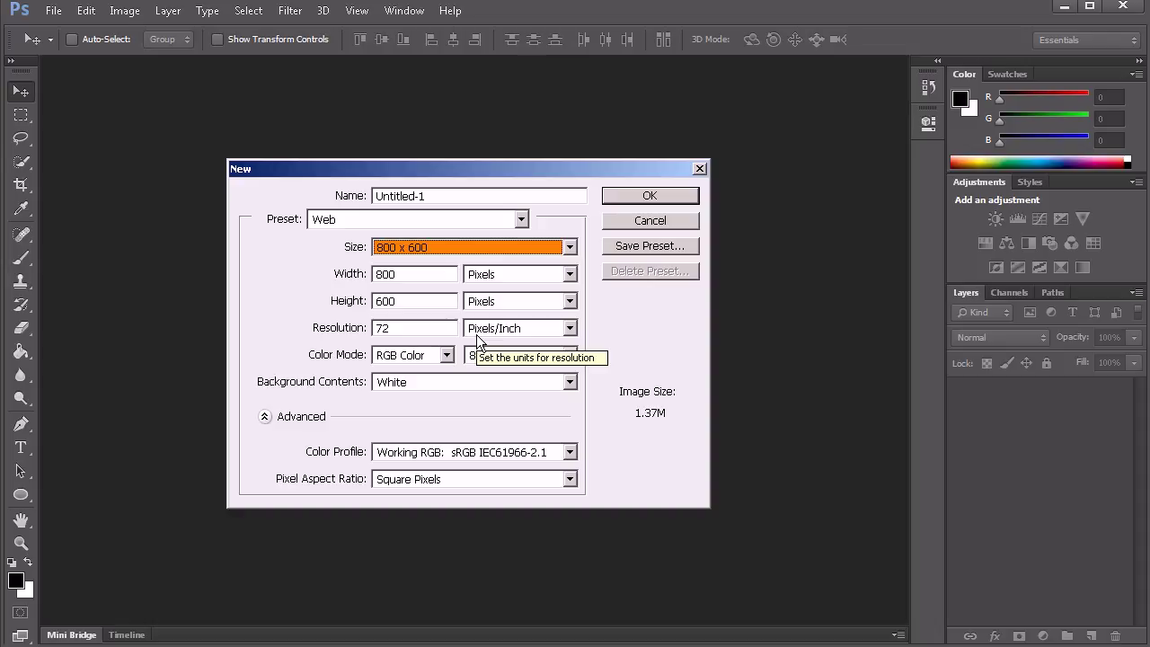
- Return to the Default Photoshop Size preset and set both the width and the height to 6 inches
left_click(521, 219)
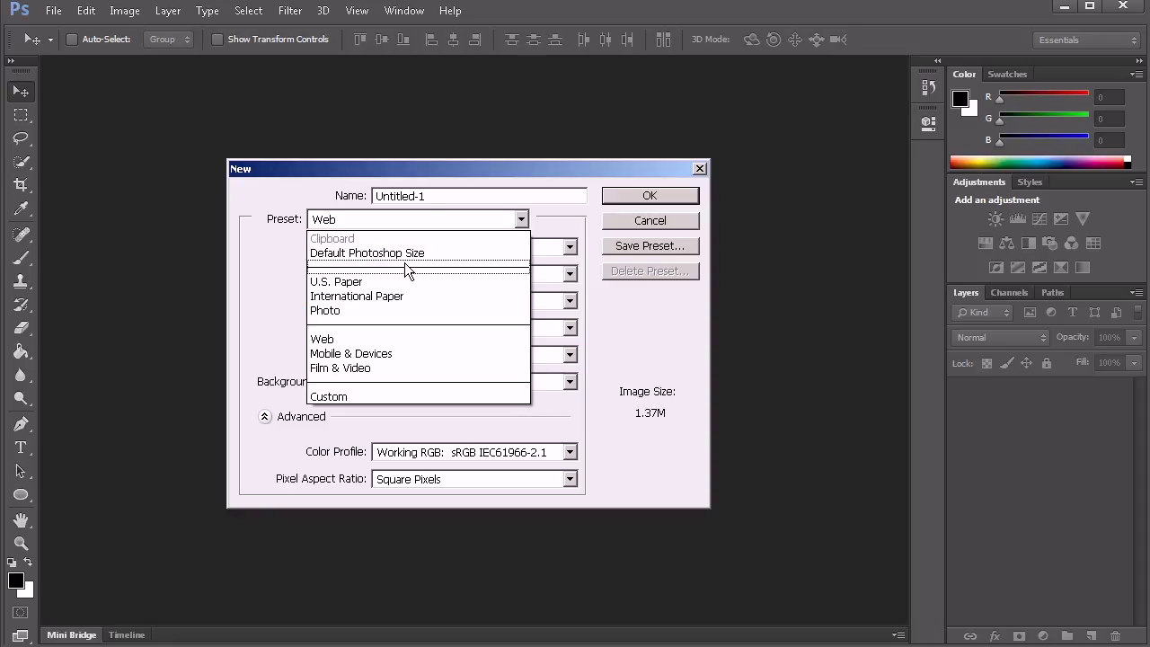
left_click(402, 254)
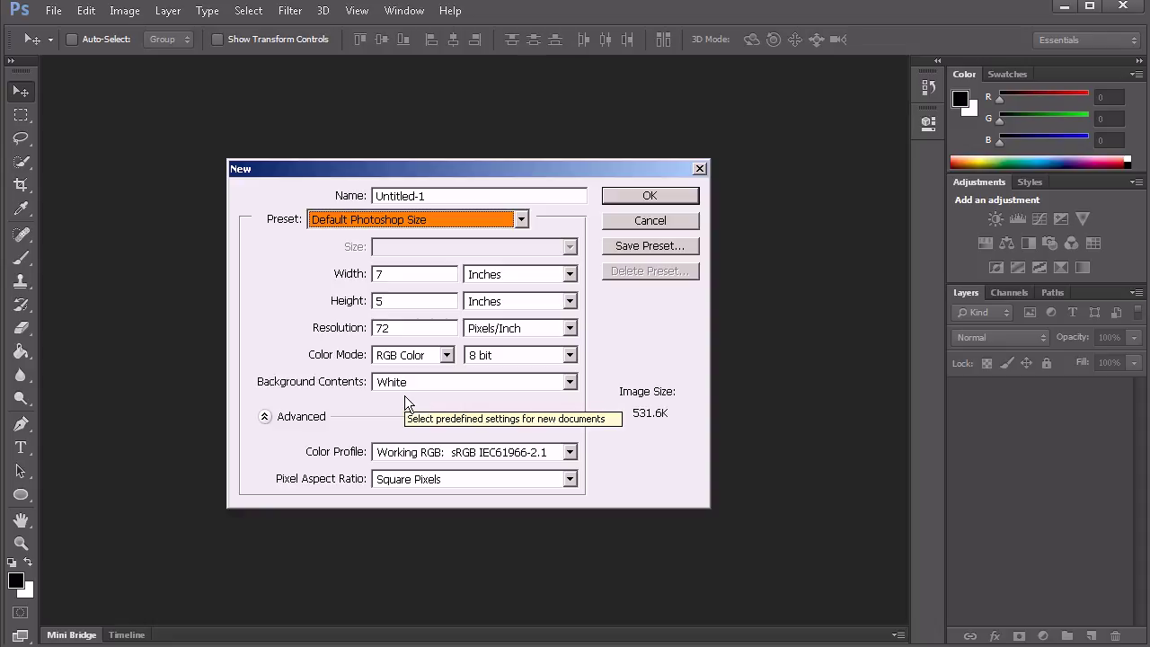
left_click(386, 274)
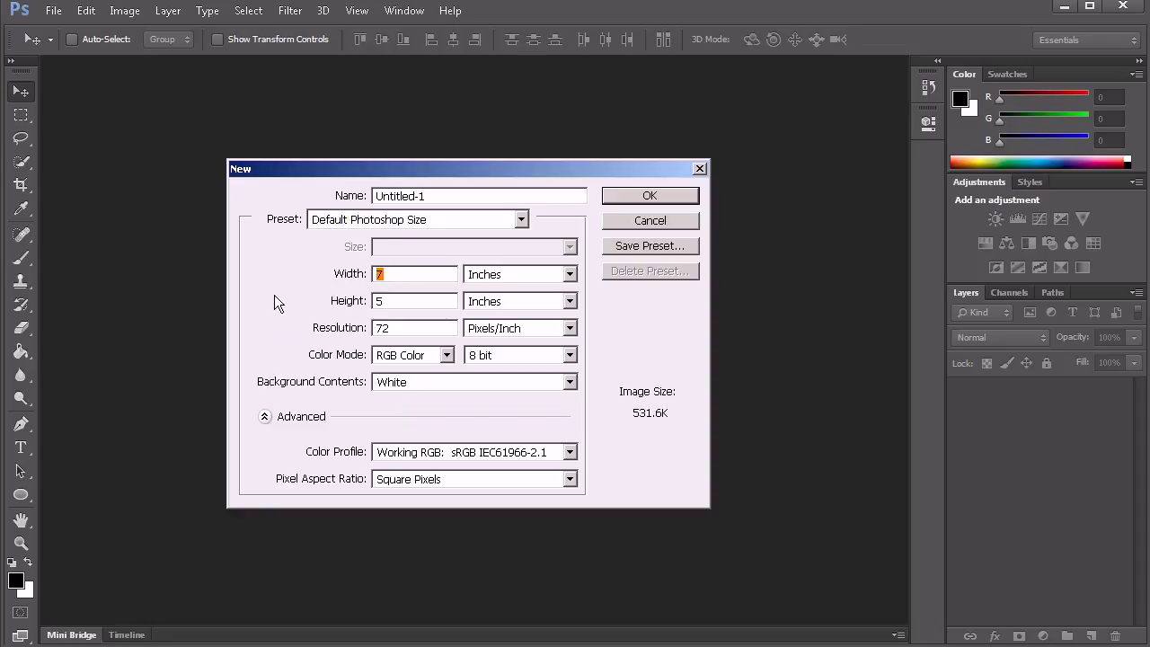
type("6")
double_click(379, 302)
type("6")
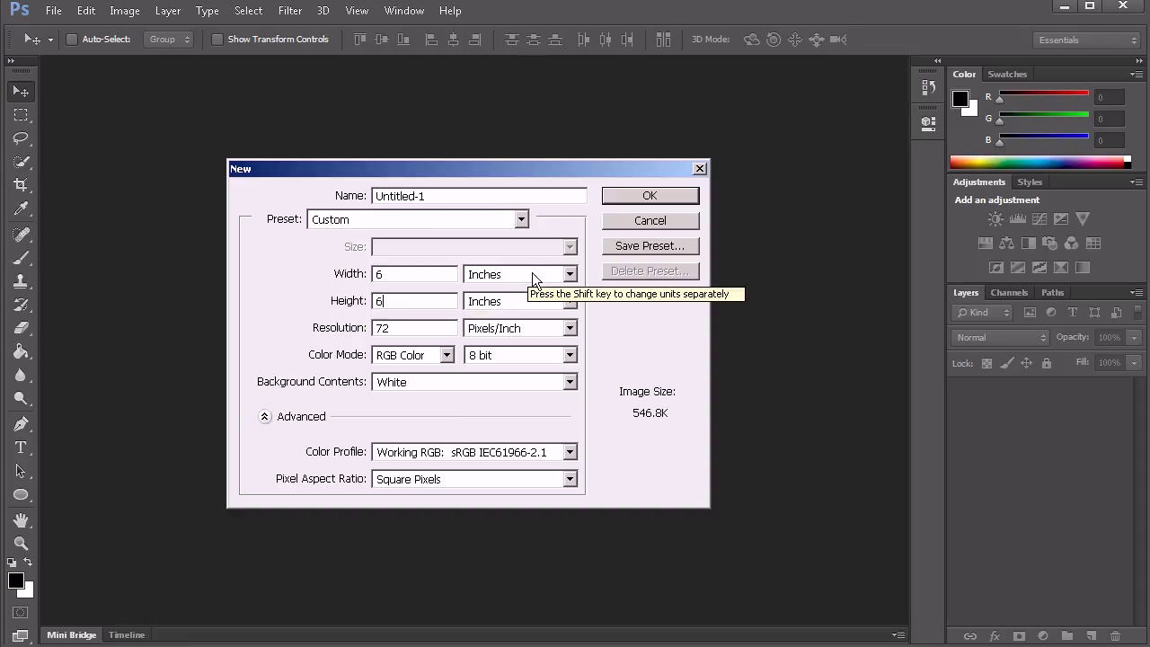
- Change the measurement units of the new document's width and height to pixels
left_click(566, 274)
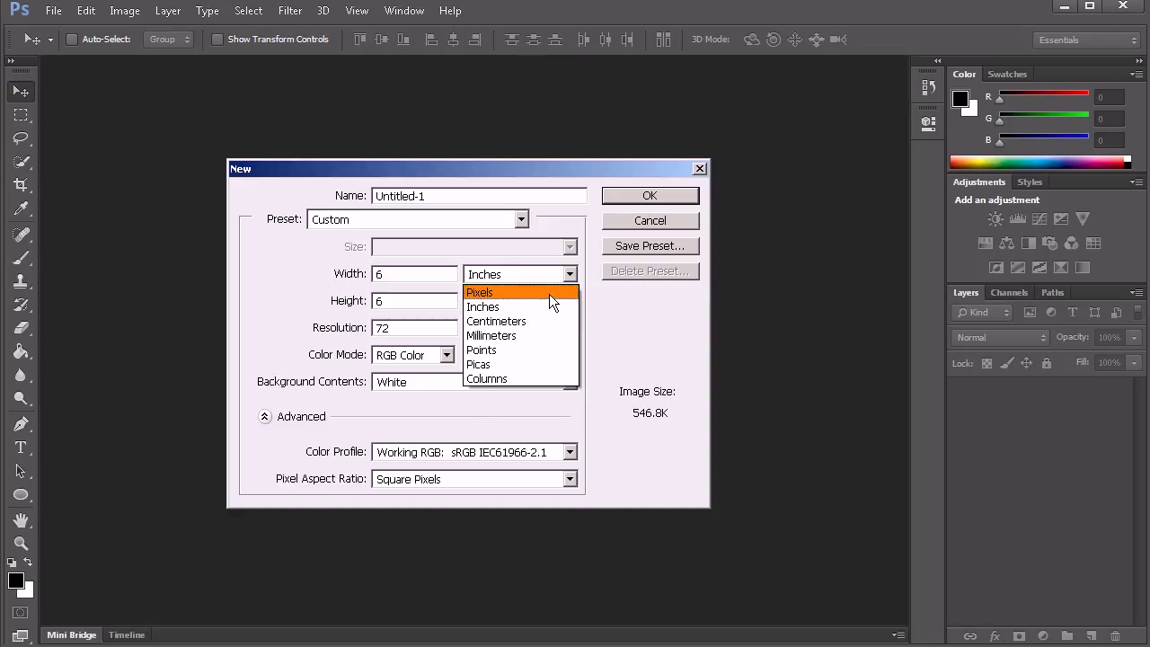
left_click(548, 294)
left_click(570, 301)
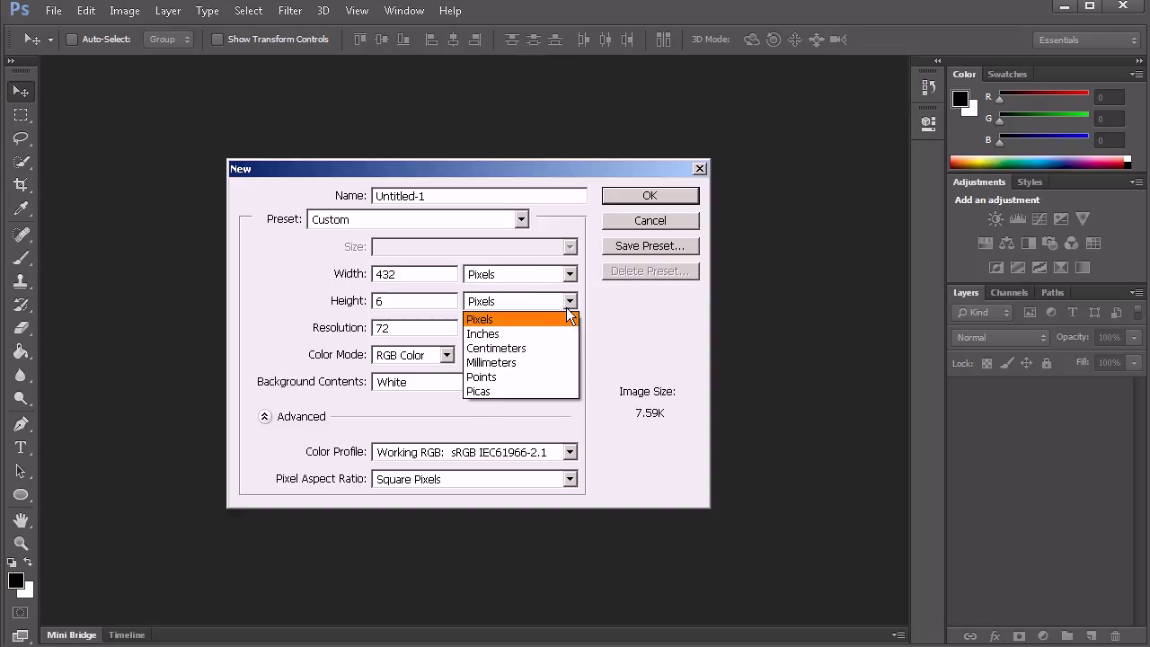
left_click(592, 315)
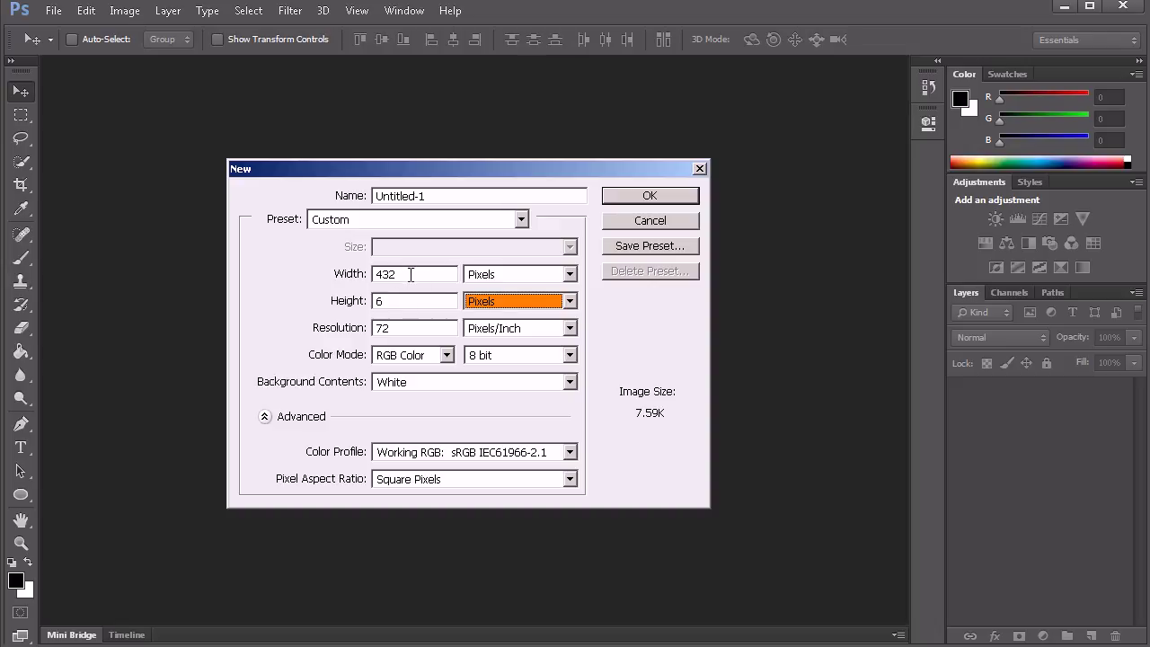
- Set the new document's width and height to 1024 pixels each and its resolution to 72 pixels/inch
left_click(410, 274)
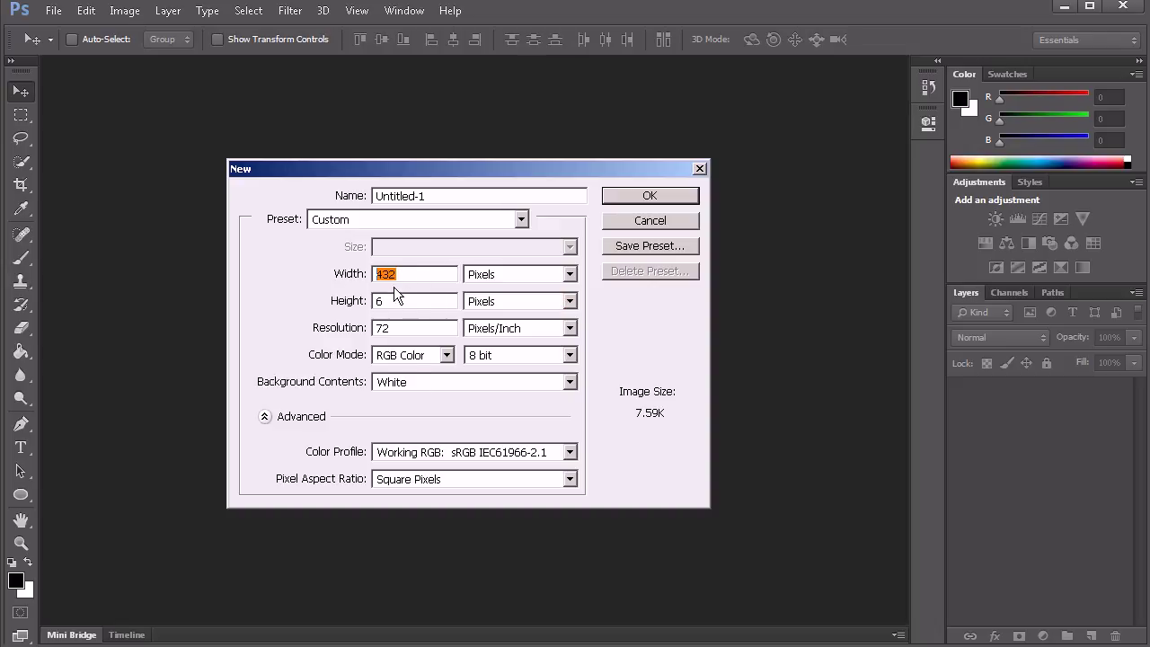
type("1024")
key("Tab")
key("Tab")
type("1024")
type("2")
double_click(401, 329)
type("72")
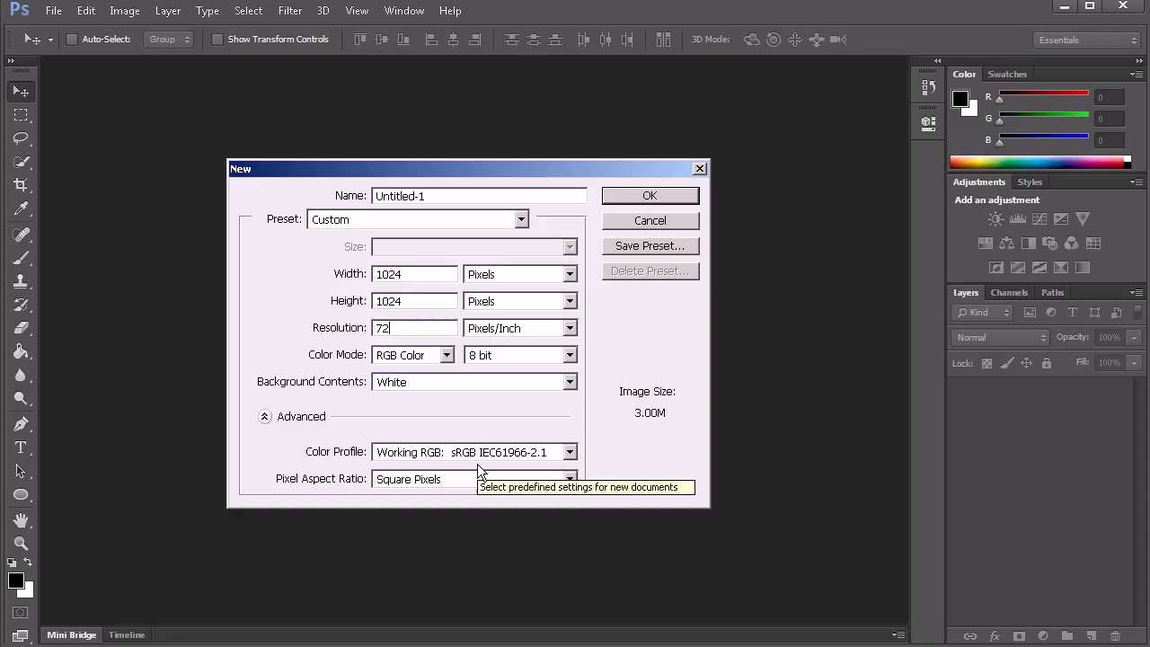
- Collapse the advanced settings and create the new document
left_click(265, 416)
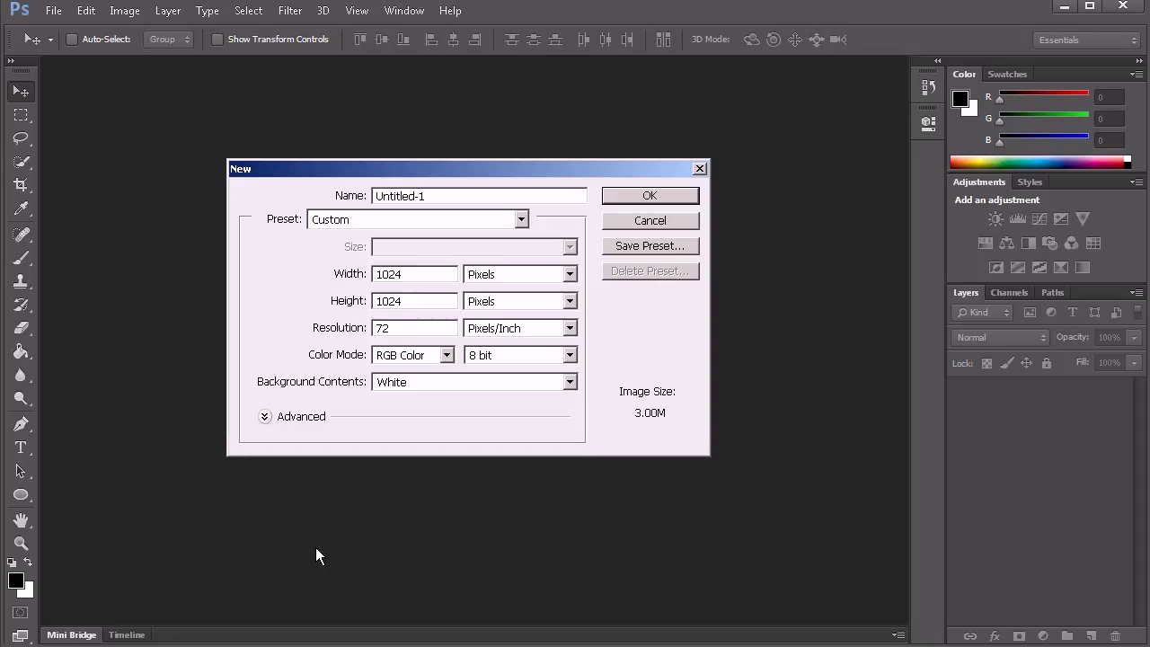
left_click_drag(620, 166, 634, 149)
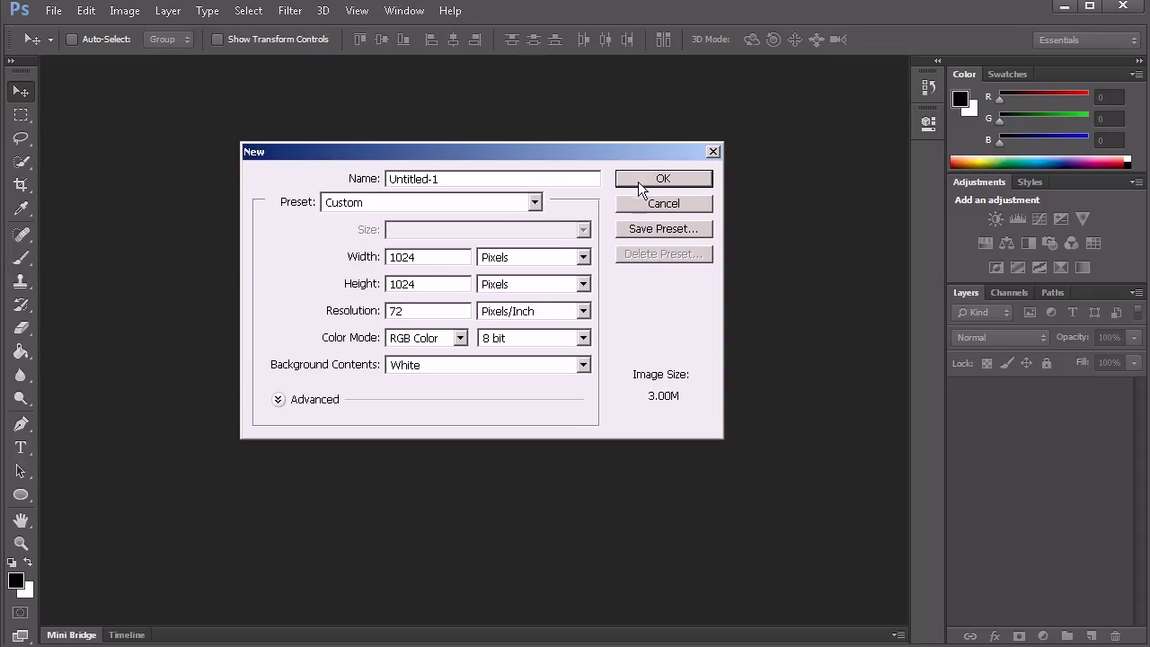
left_click(642, 181)
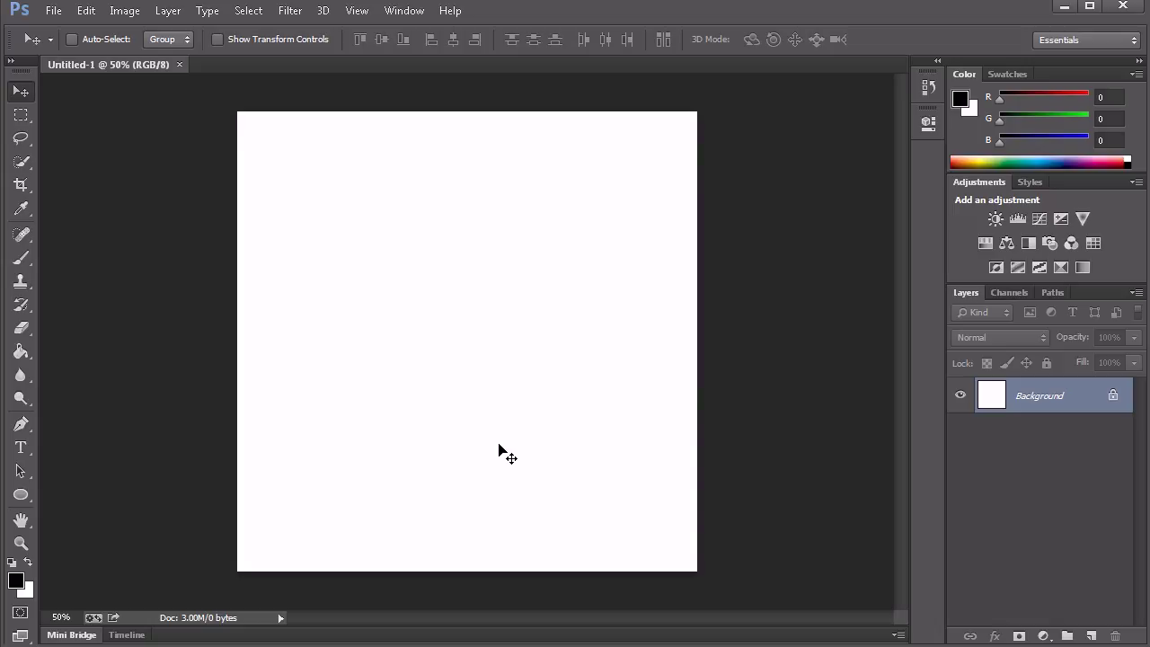
- Review the settings offered for another new document and cancel without creating it
left_click(54, 10)
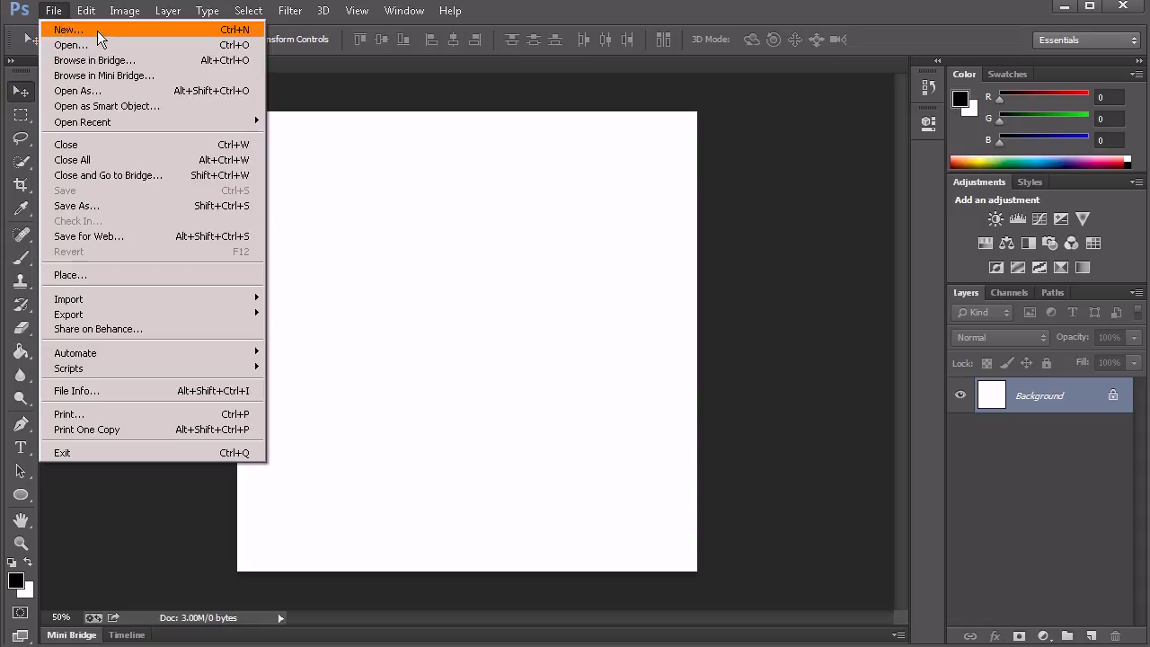
left_click(89, 32)
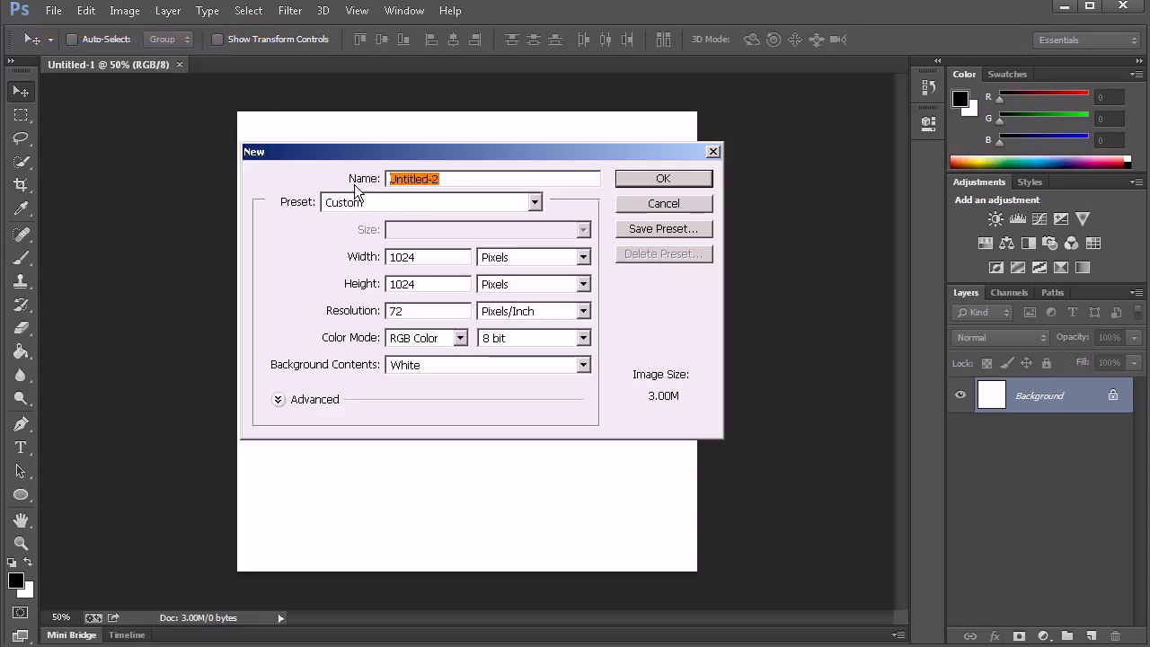
left_click(654, 204)
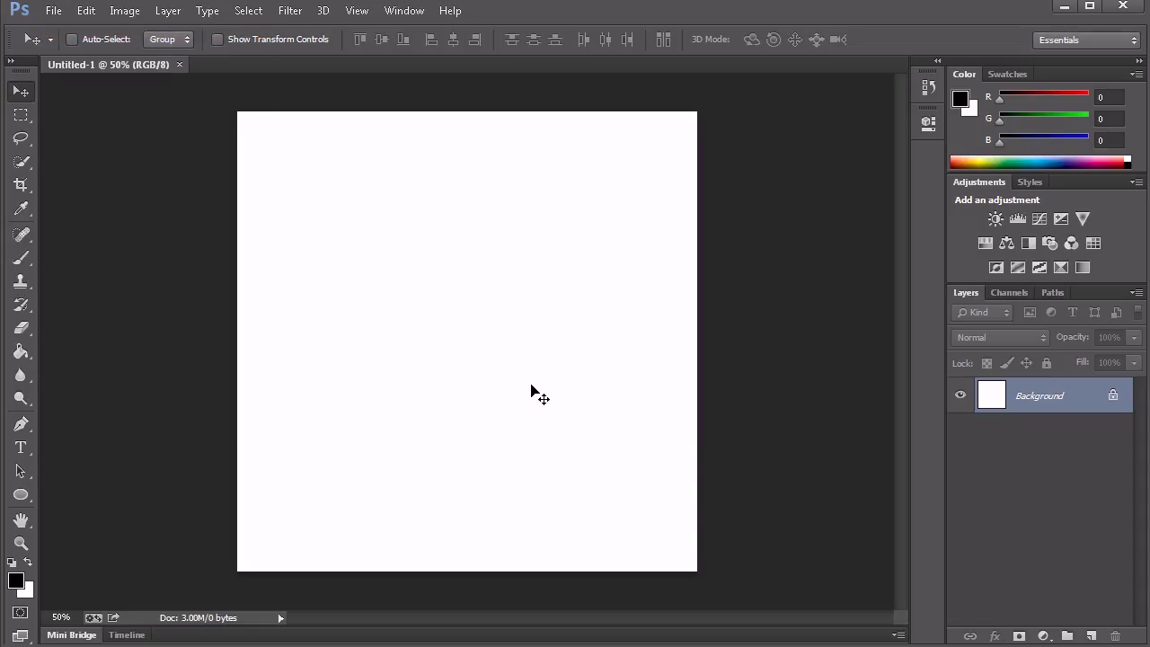